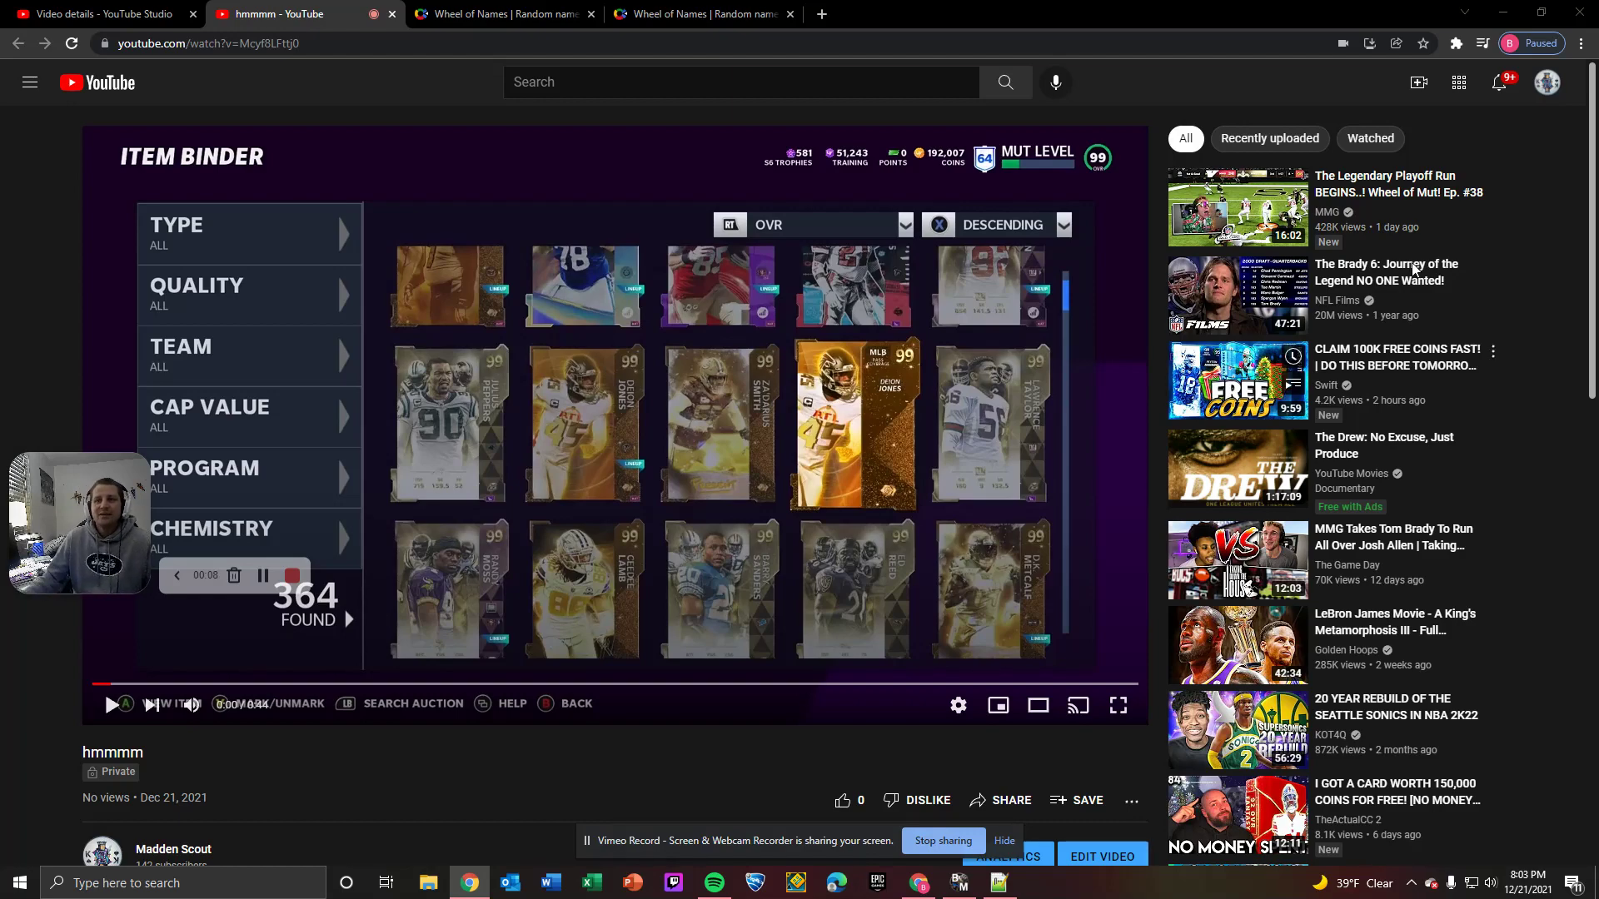
{"action": "left_click", "coordinate": [753, 14]}
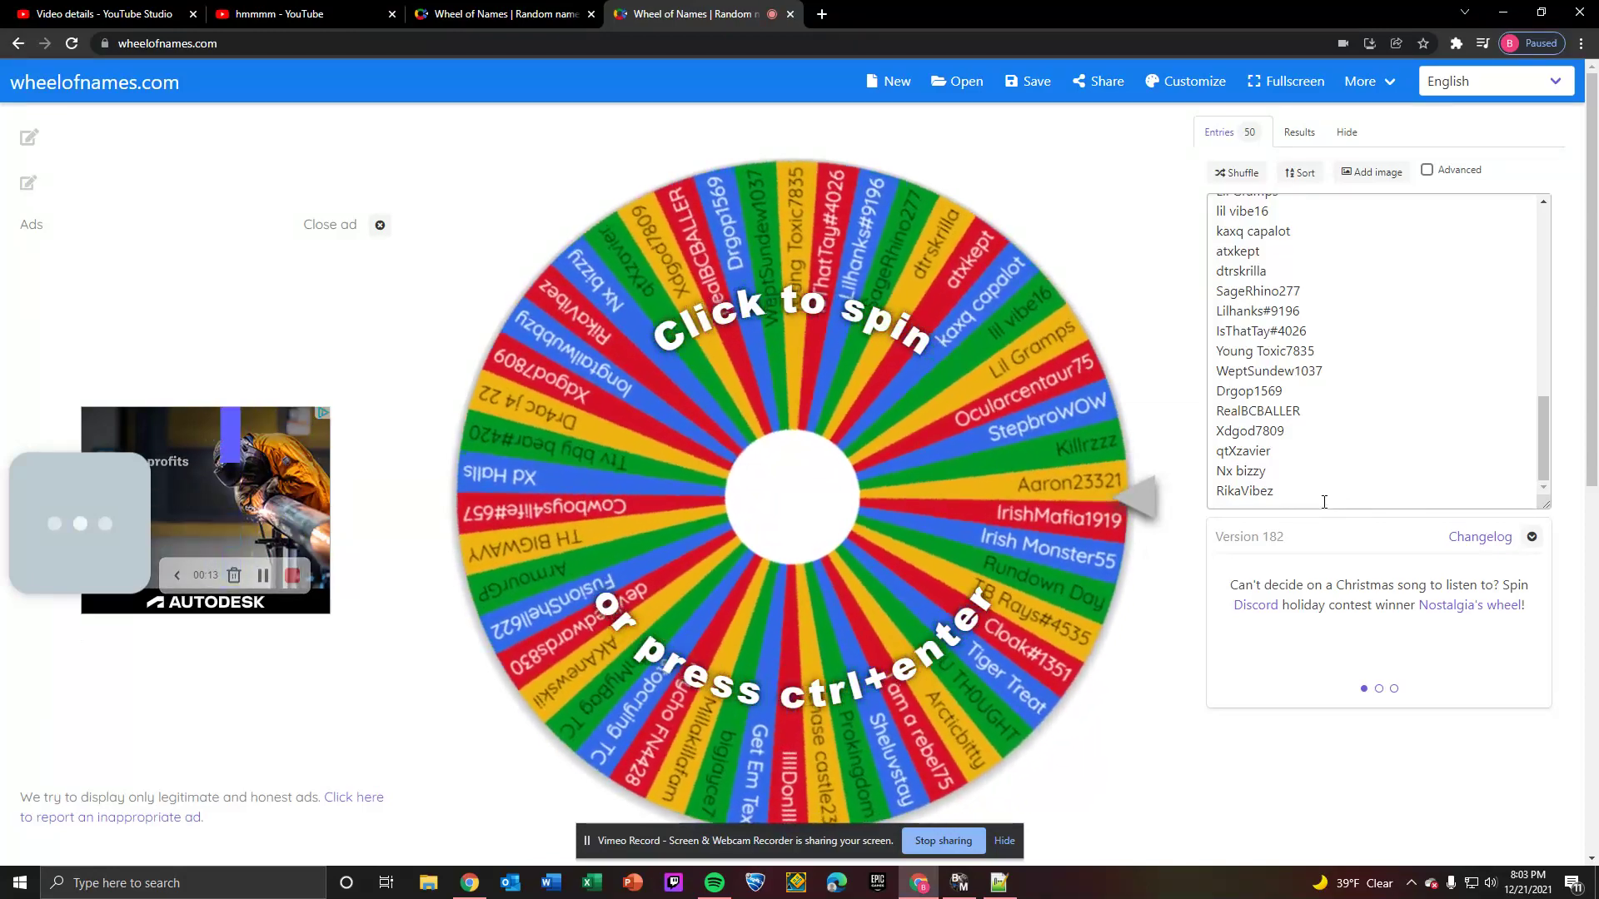
{"action": "double_click", "coordinate": [1275, 490]}
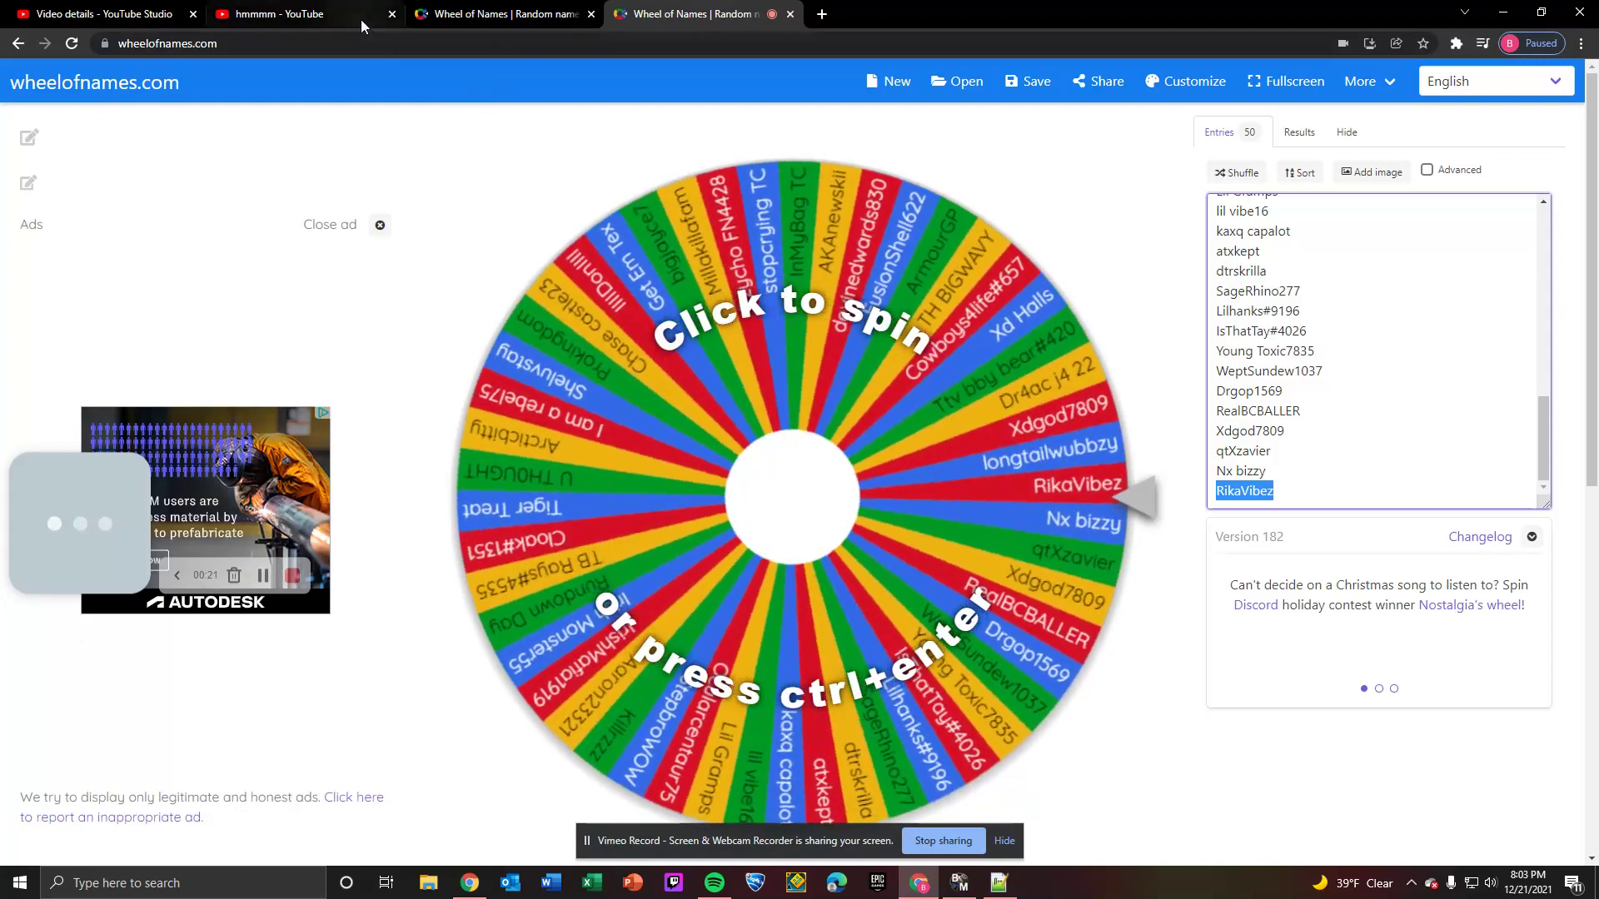
{"action": "left_click", "coordinate": [361, 18]}
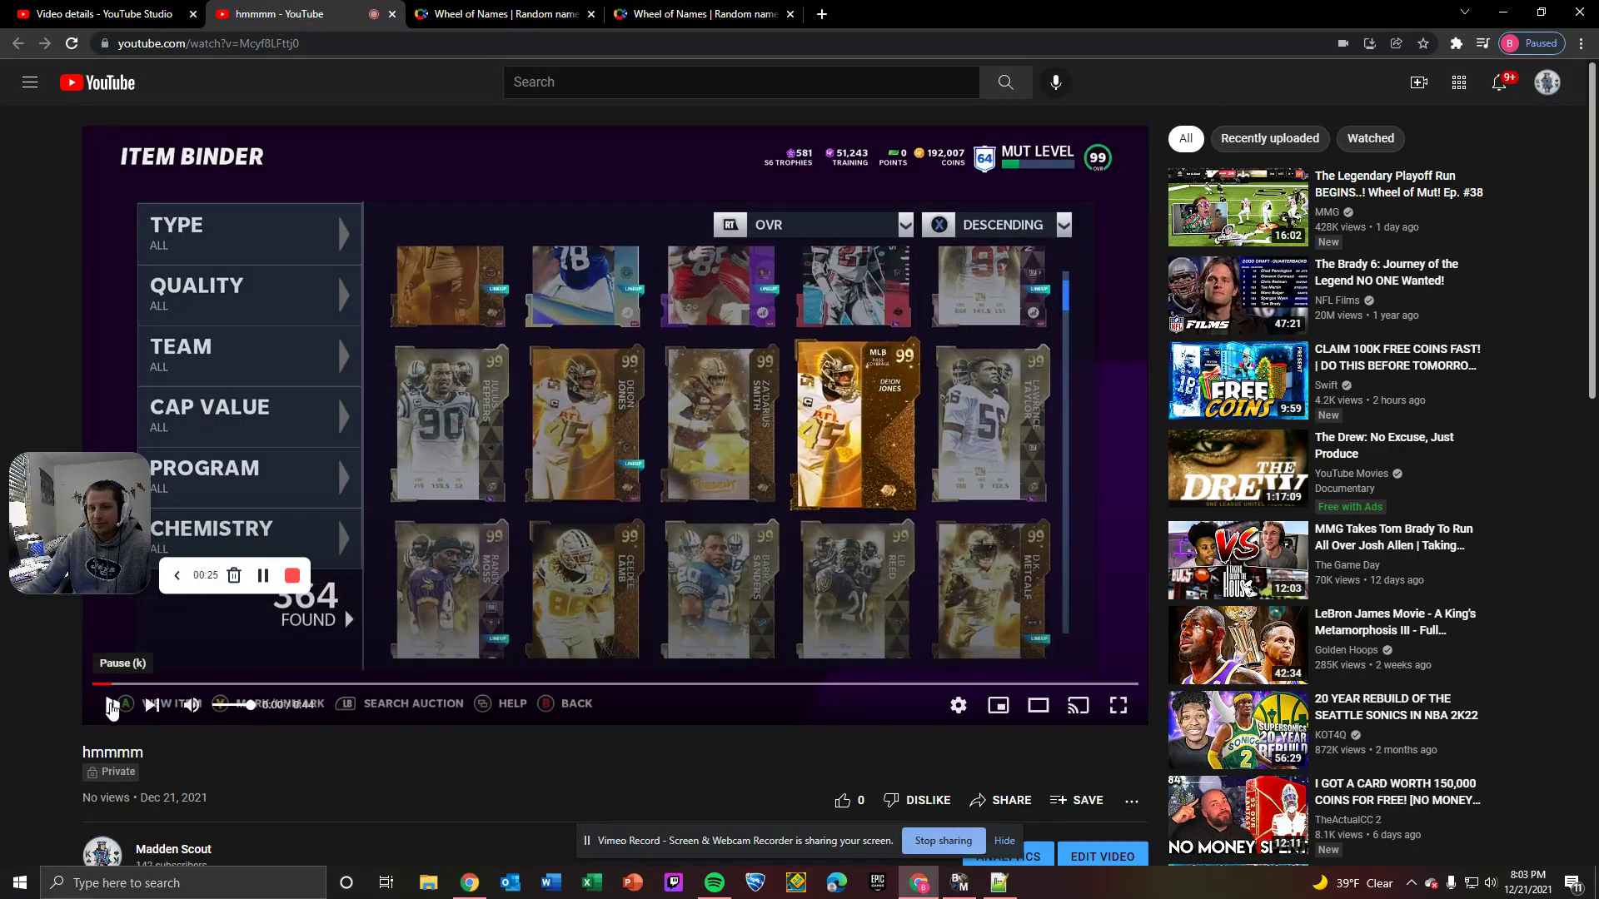
{"action": "left_click", "coordinate": [1118, 705]}
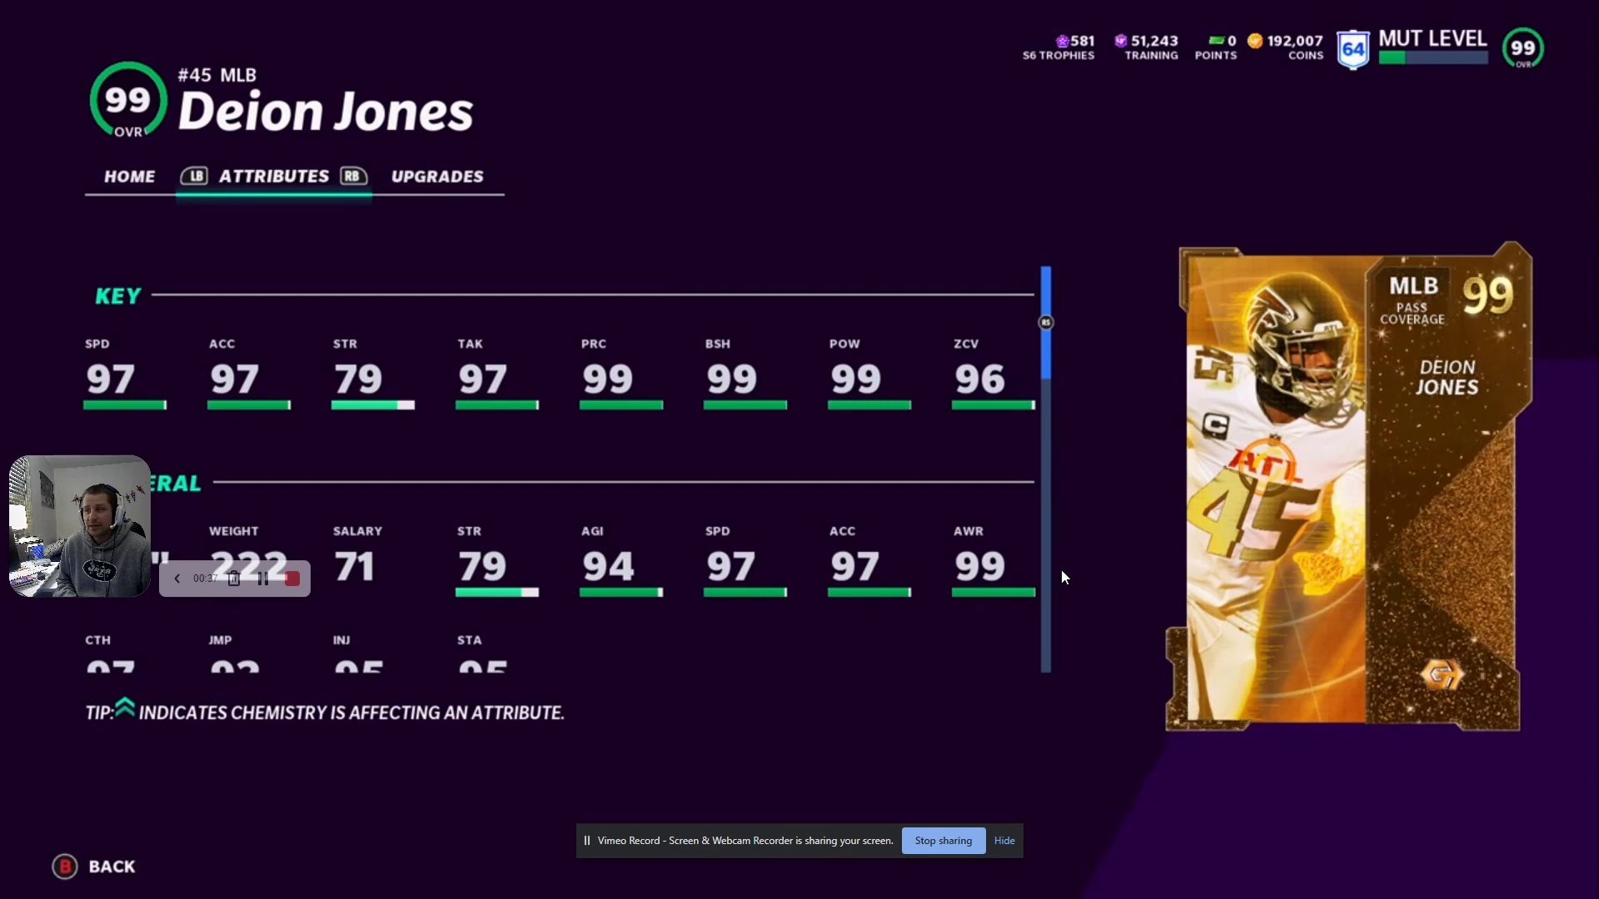
{"action": "key", "text": "Escape"}
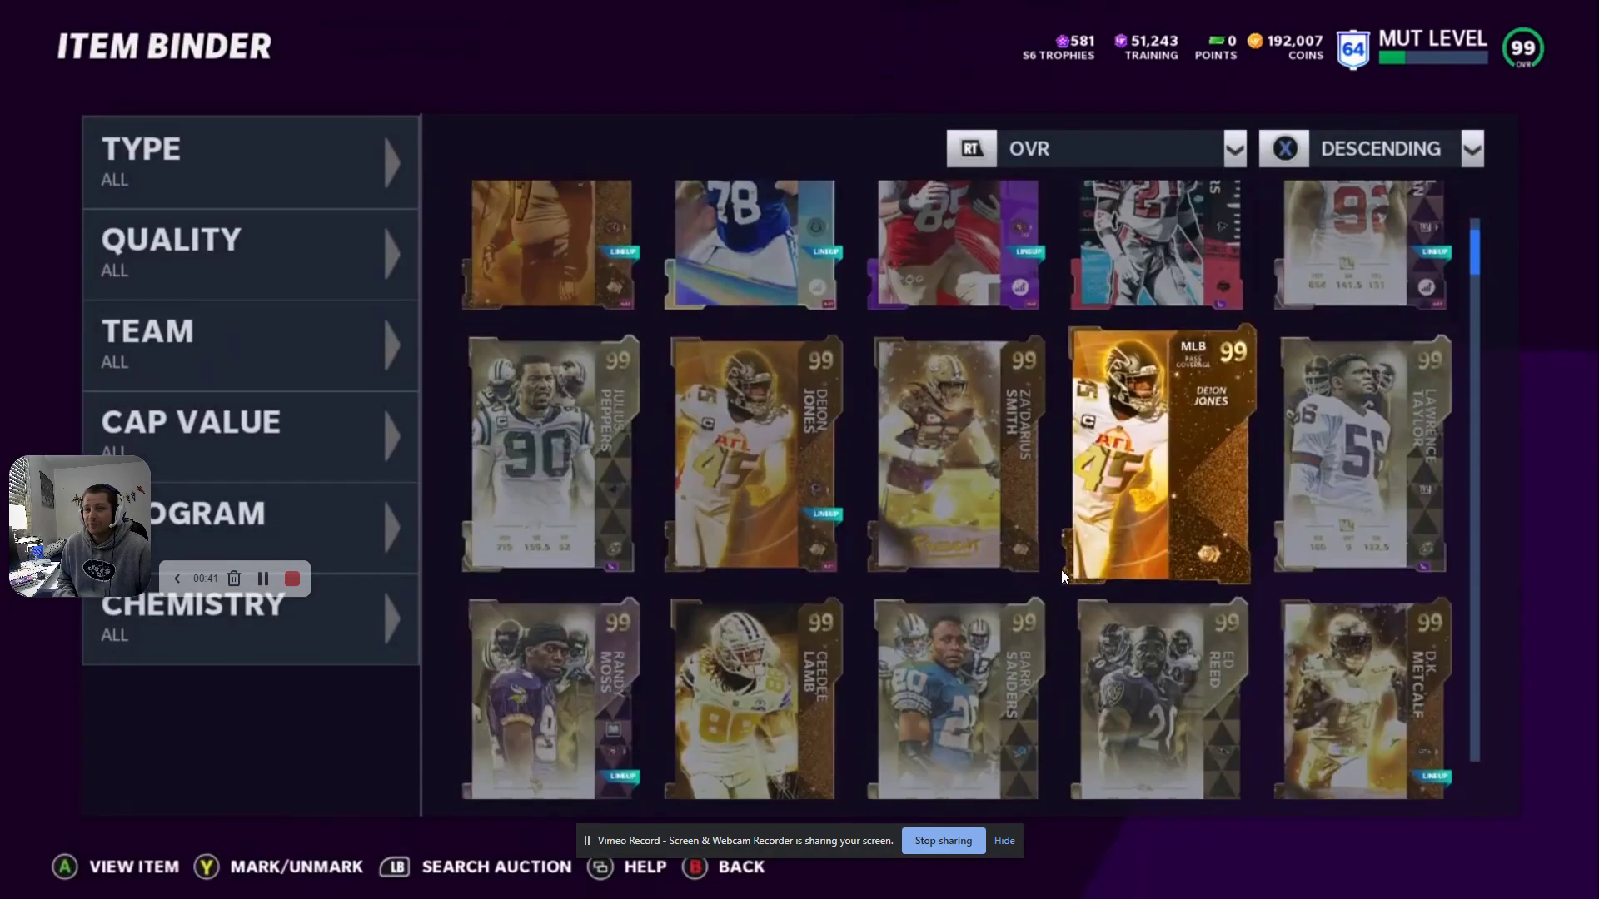
{"action": "scroll", "coordinate": [1061, 570], "scroll_direction": "down", "scroll_amount": 5}
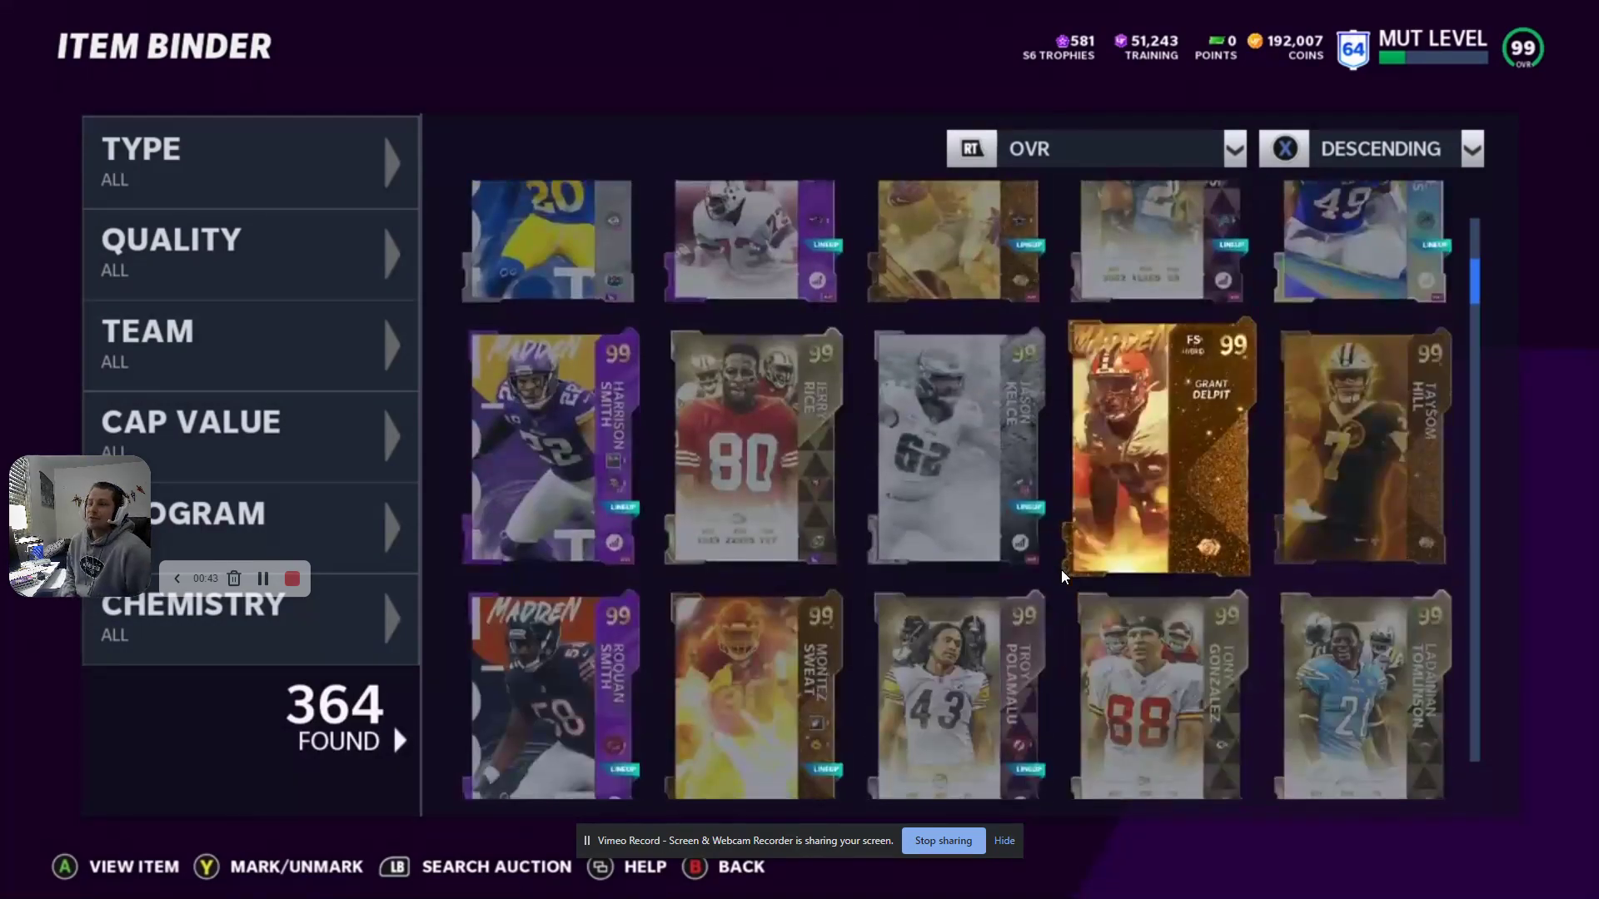
{"action": "left_click", "coordinate": [1162, 450]}
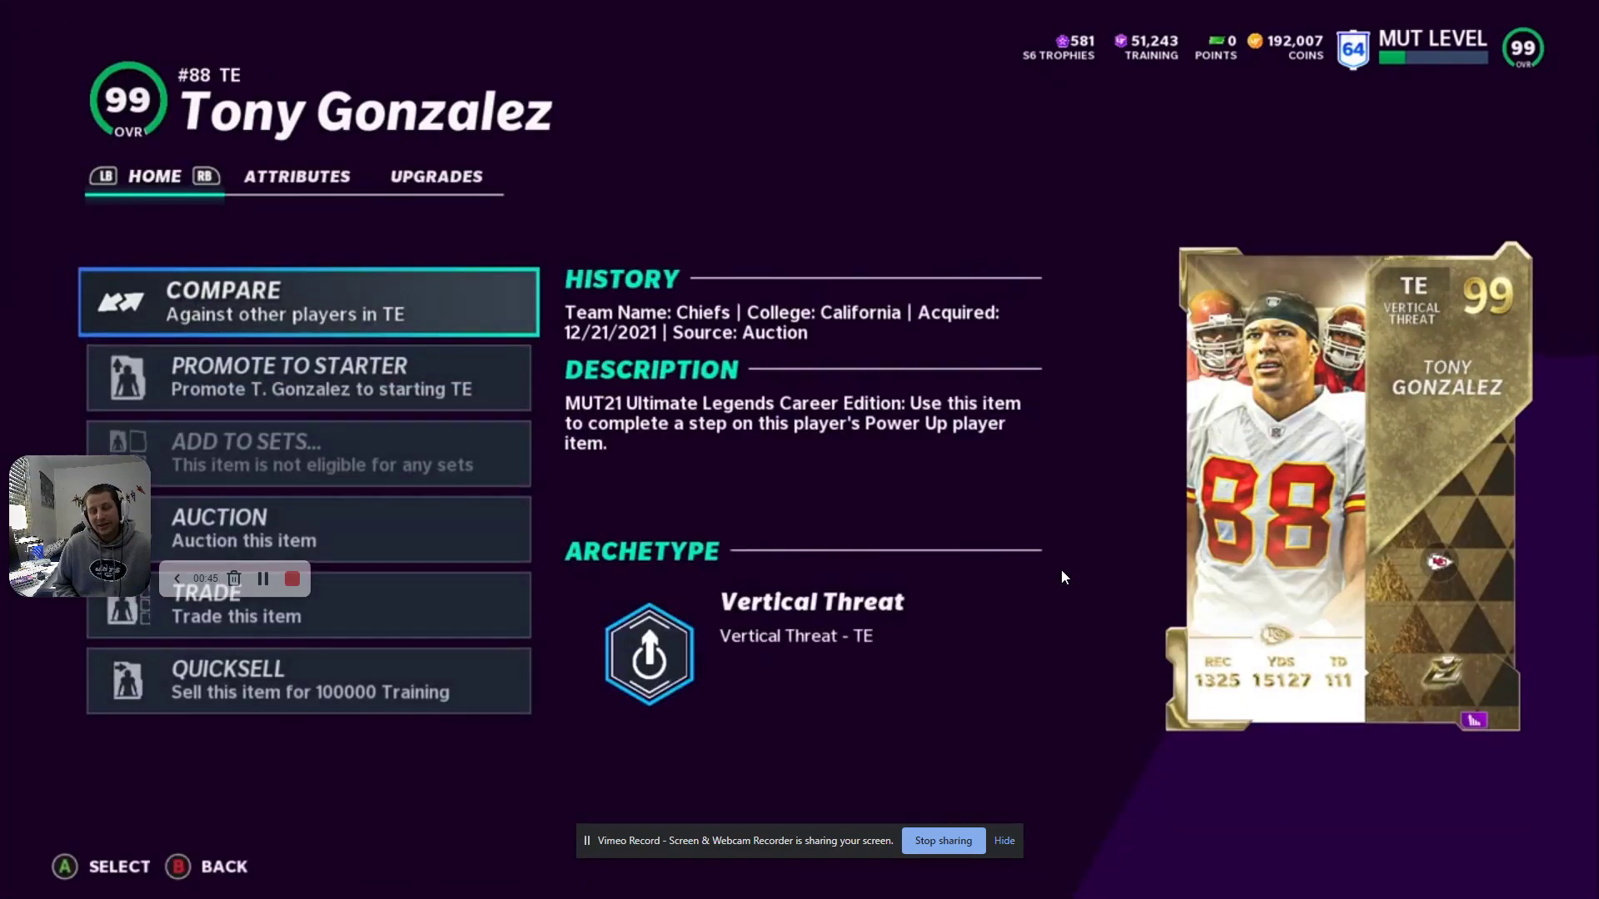
{"action": "key", "text": "e"}
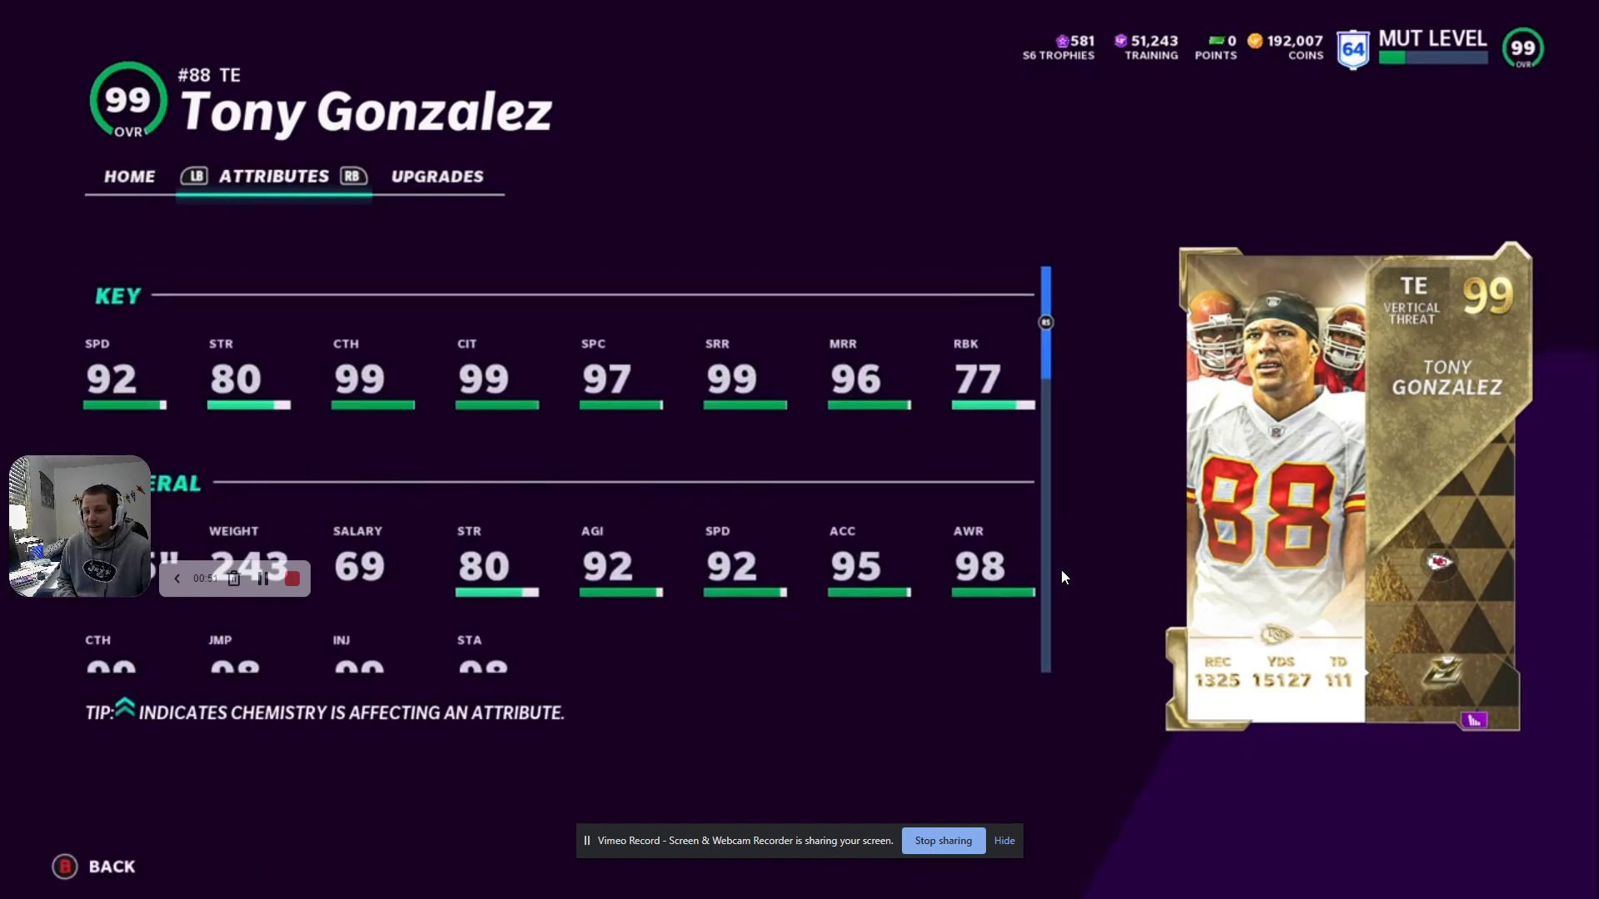
{"action": "key", "text": "Escape"}
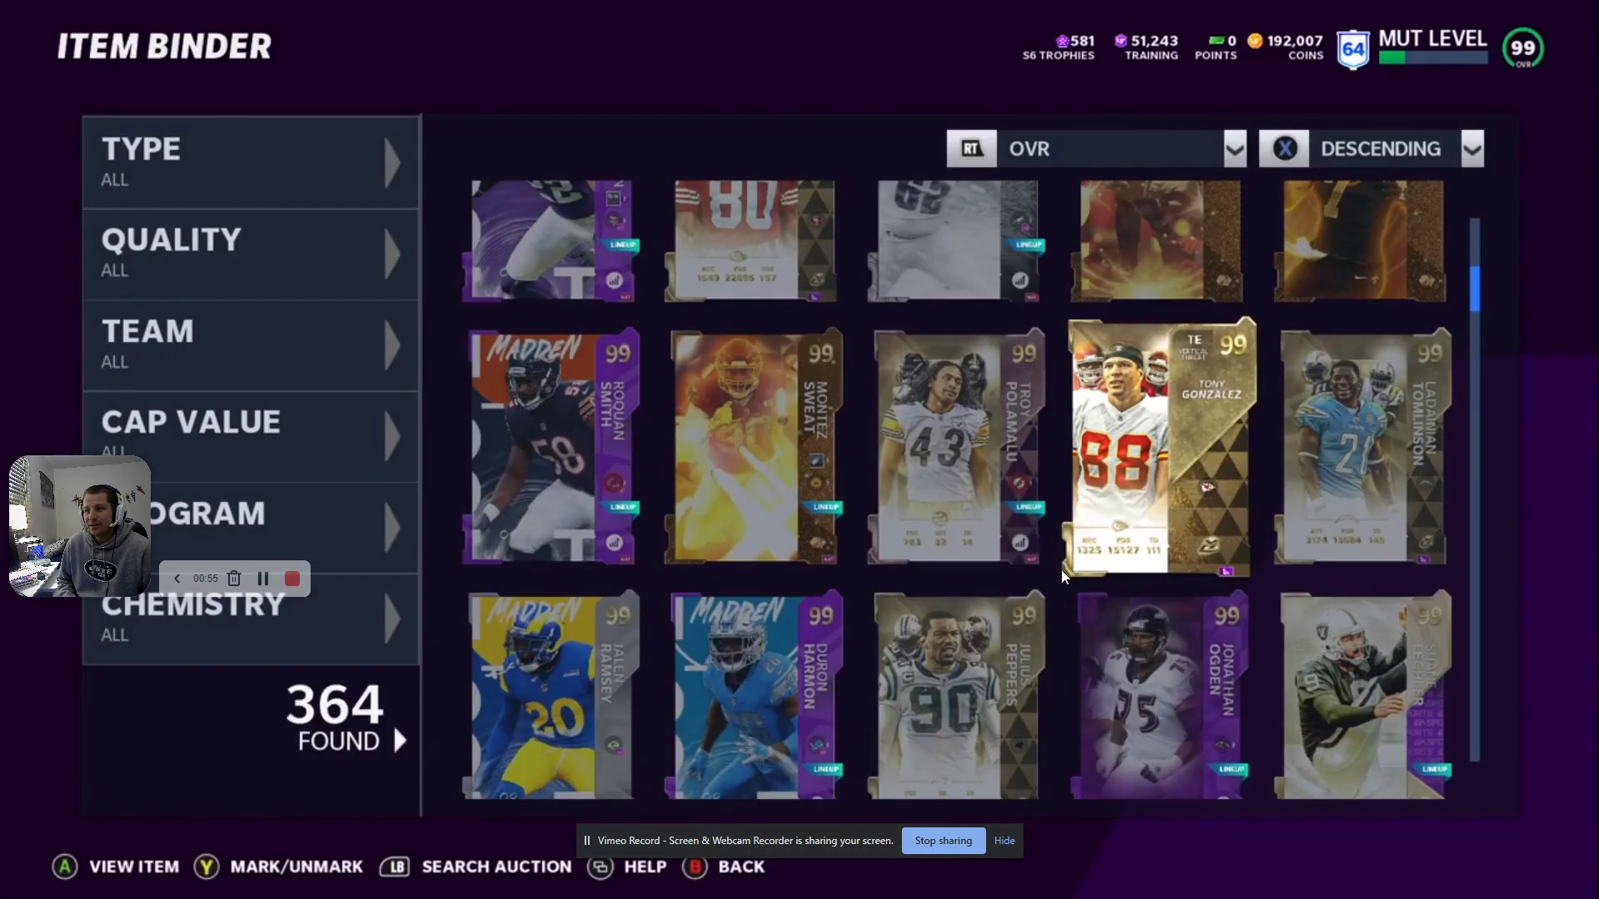
{"action": "key", "text": "Down"}
{"action": "key", "text": "Right"}
{"action": "key", "text": "Down"}
{"action": "key", "text": "Return"}
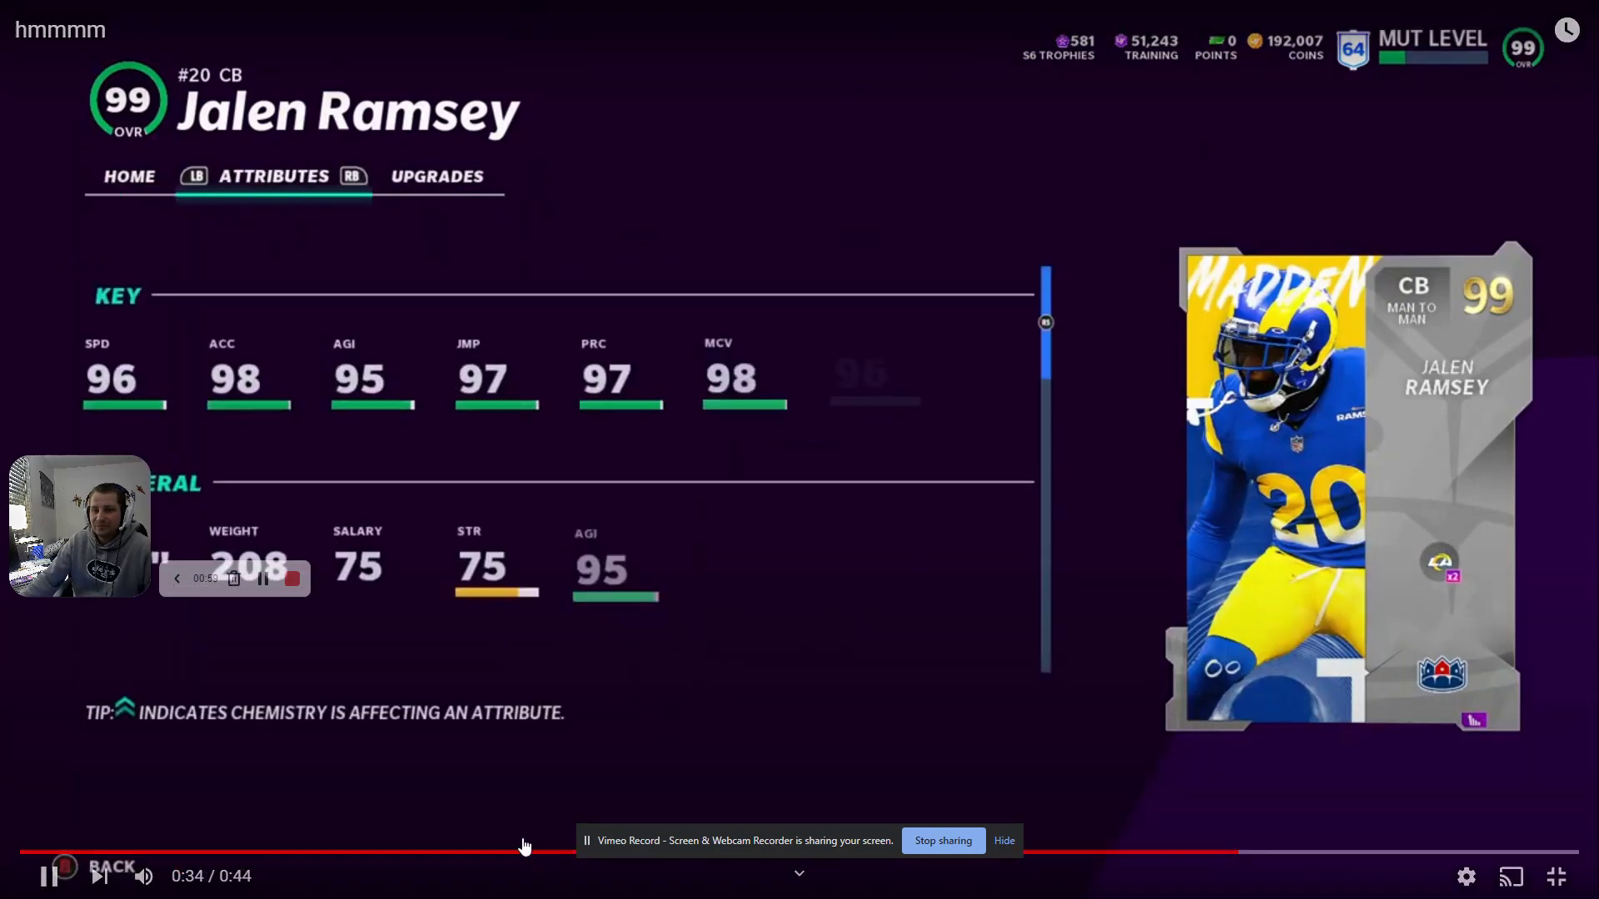
Pause the video at the Jalen Ramsey card and exit full-screen viewing
{"action": "left_click", "coordinate": [50, 876]}
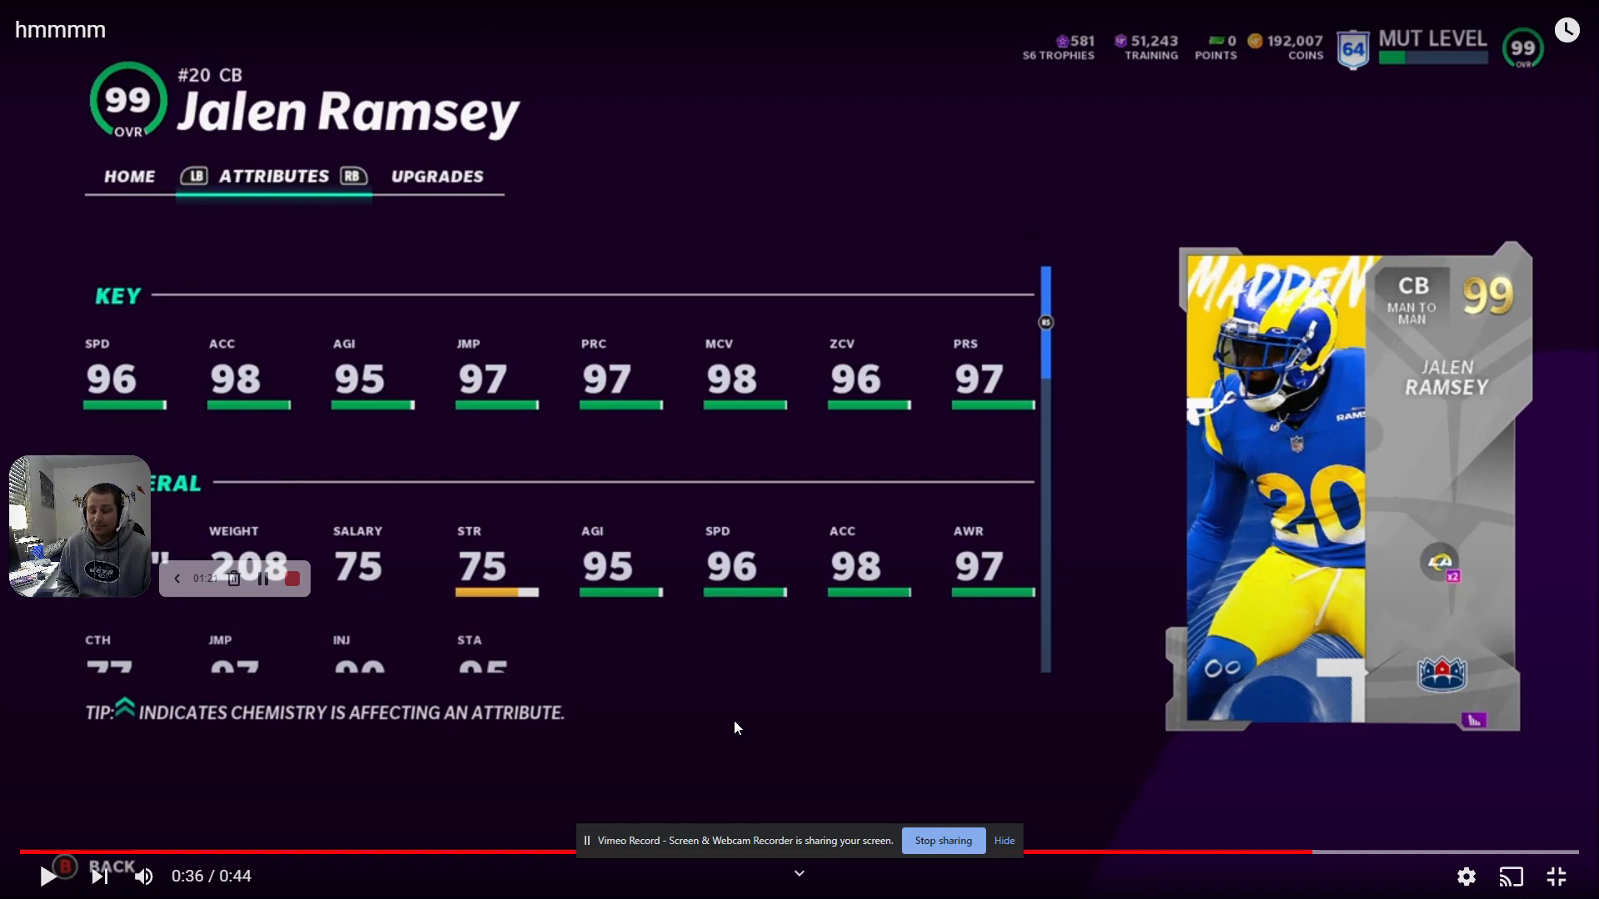
{"action": "left_click", "coordinate": [1557, 878]}
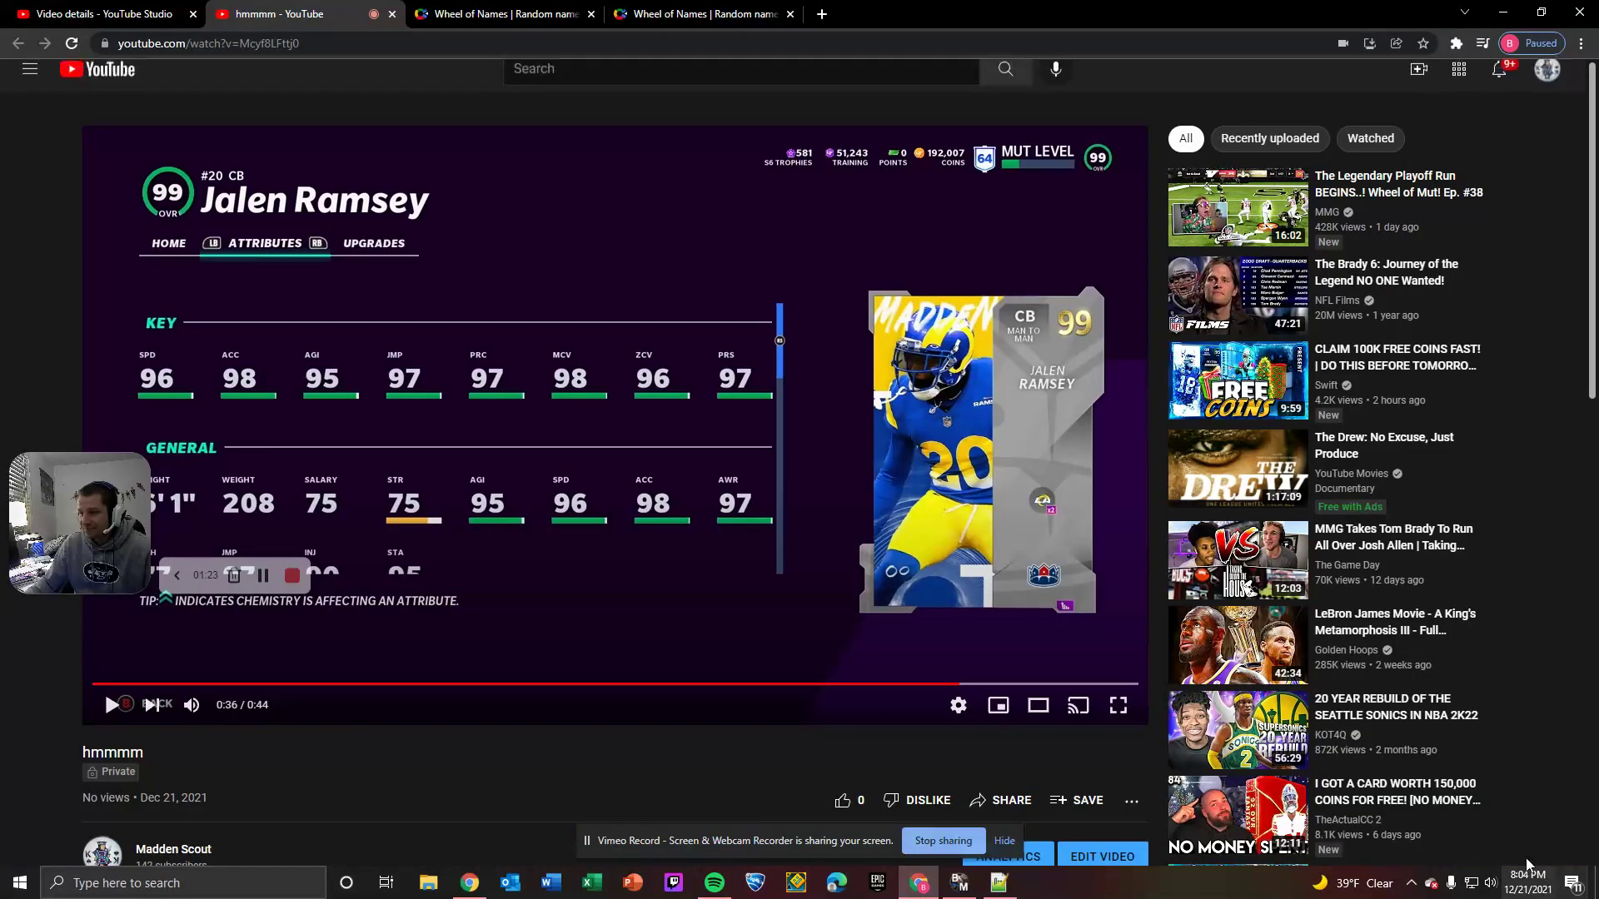
Switch to the third browser tab holding the 50-name giveaway wheel
{"action": "left_click", "coordinate": [550, 14]}
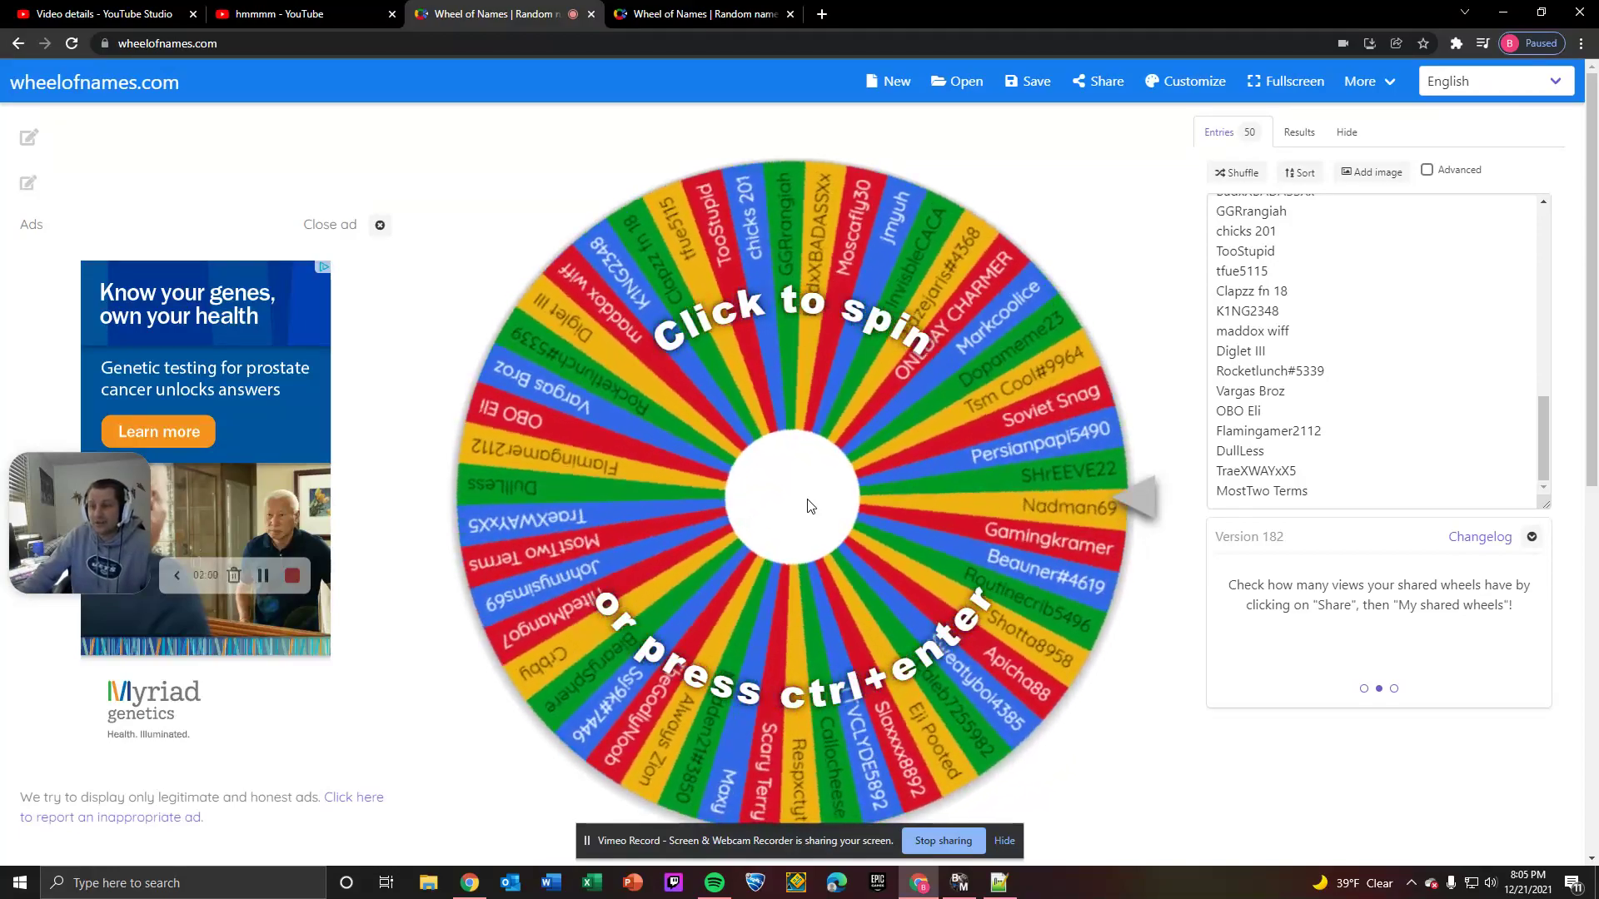
{"action": "left_click", "coordinate": [807, 506]}
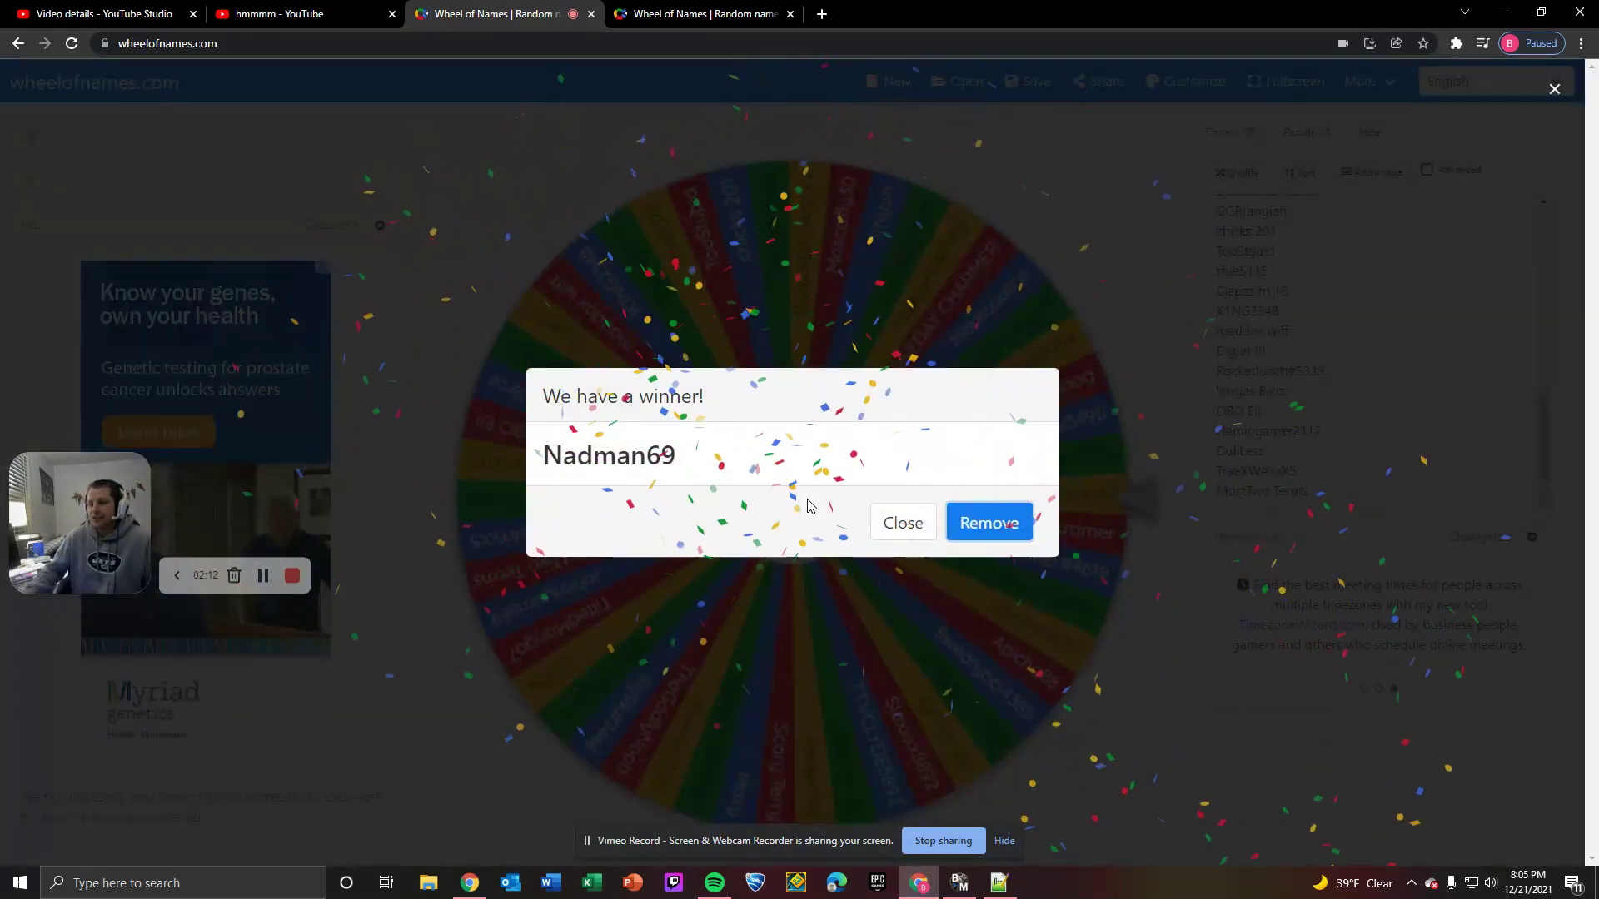
{"action": "left_click", "coordinate": [902, 523]}
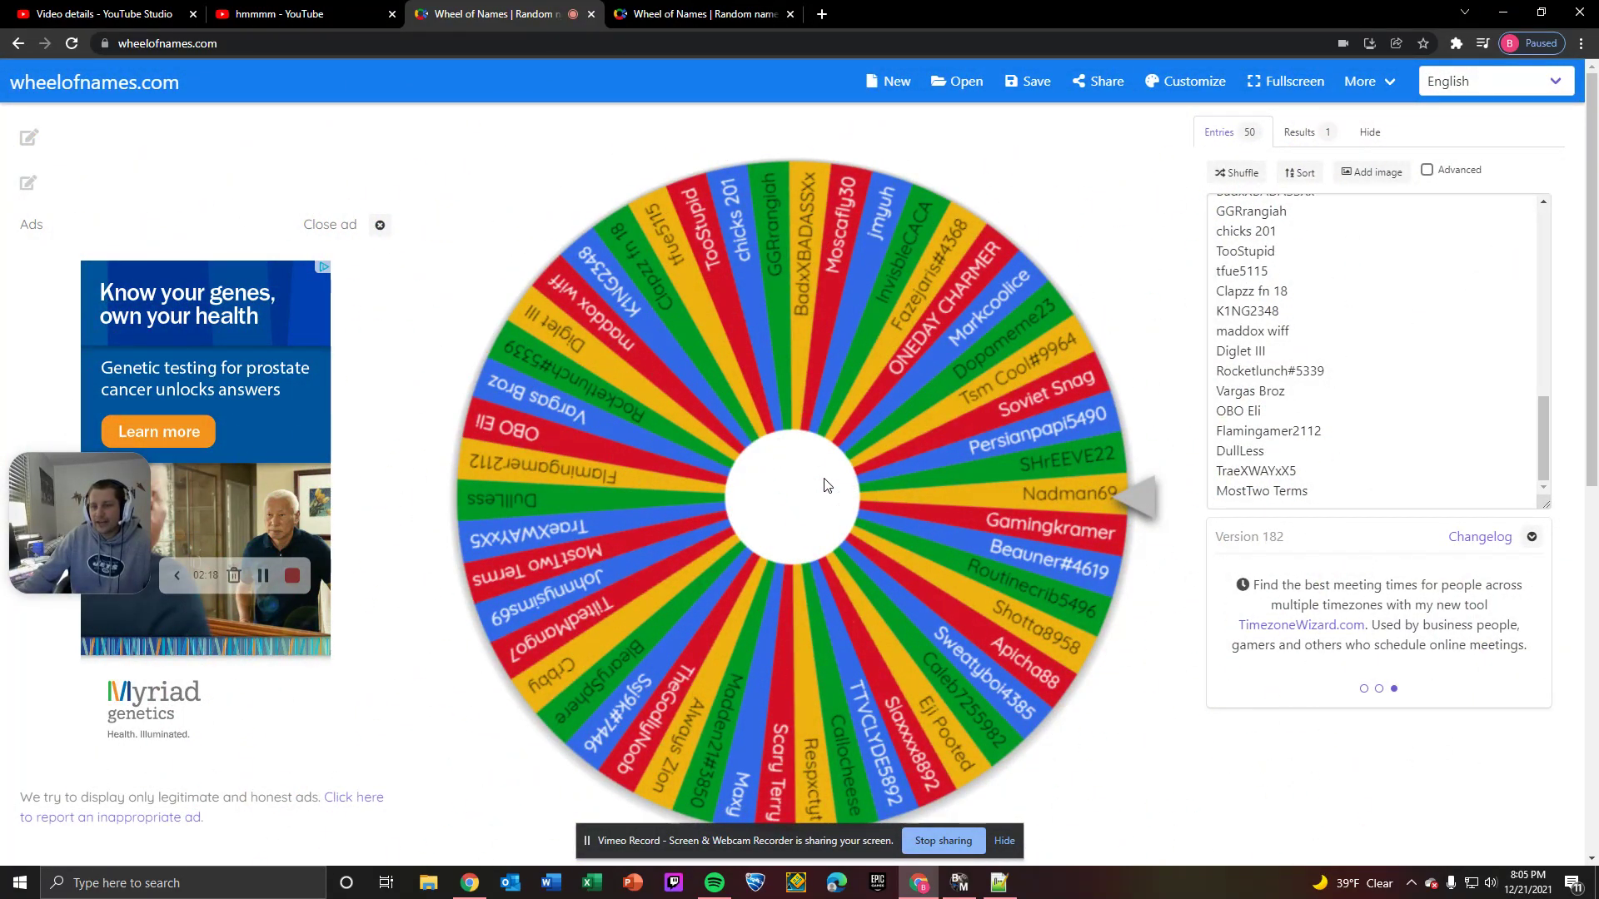
{"action": "left_click", "coordinate": [825, 485]}
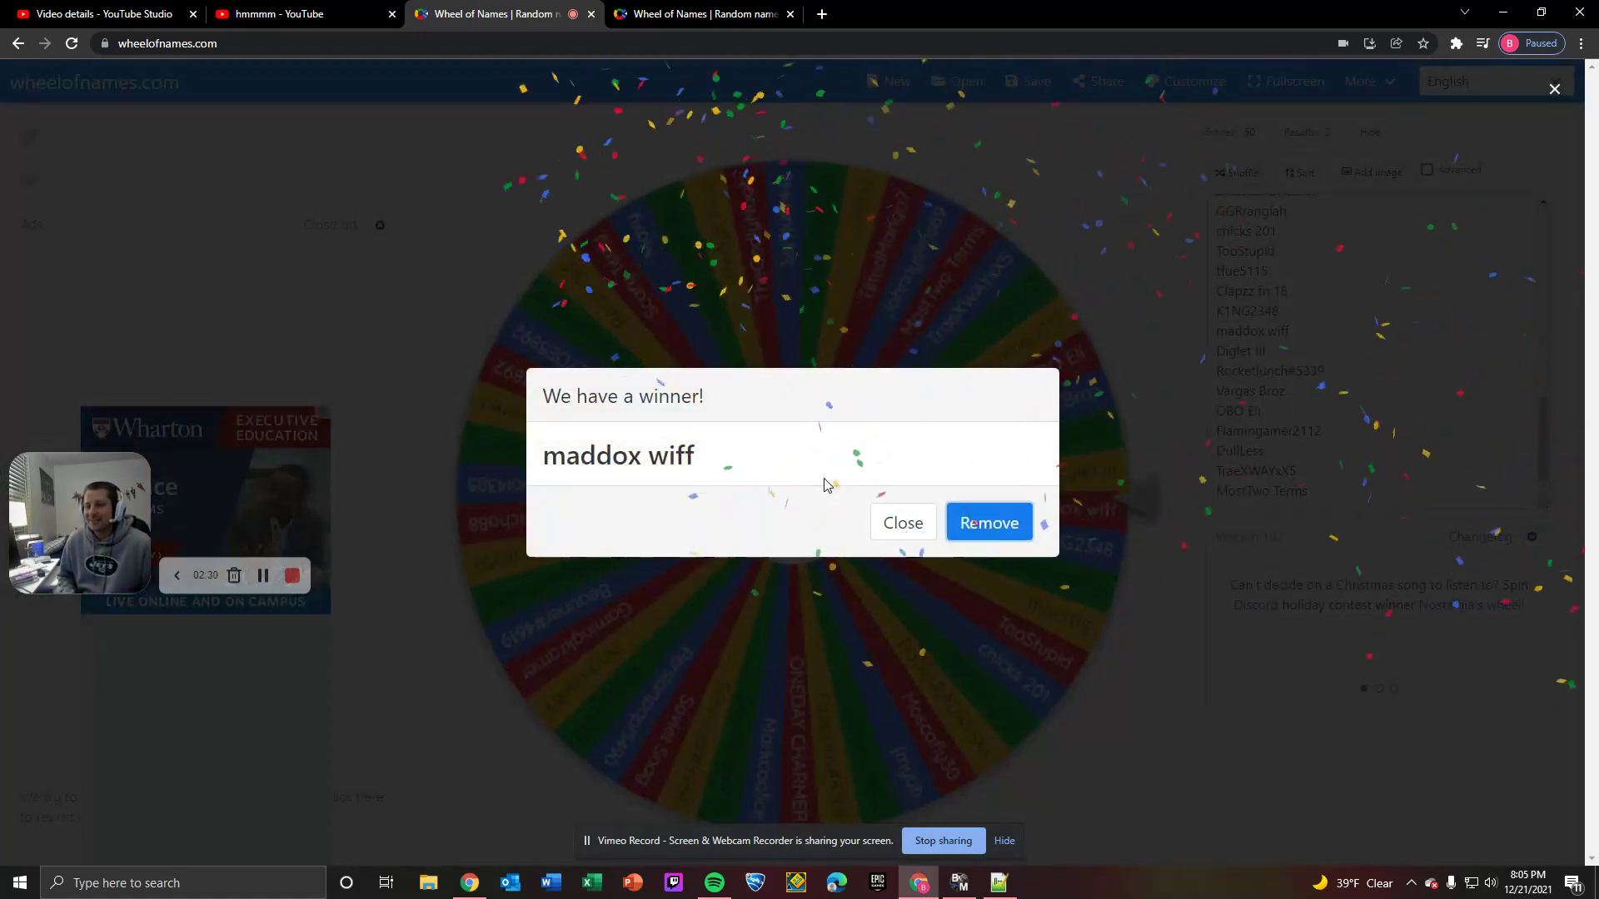
{"action": "left_click", "coordinate": [925, 526]}
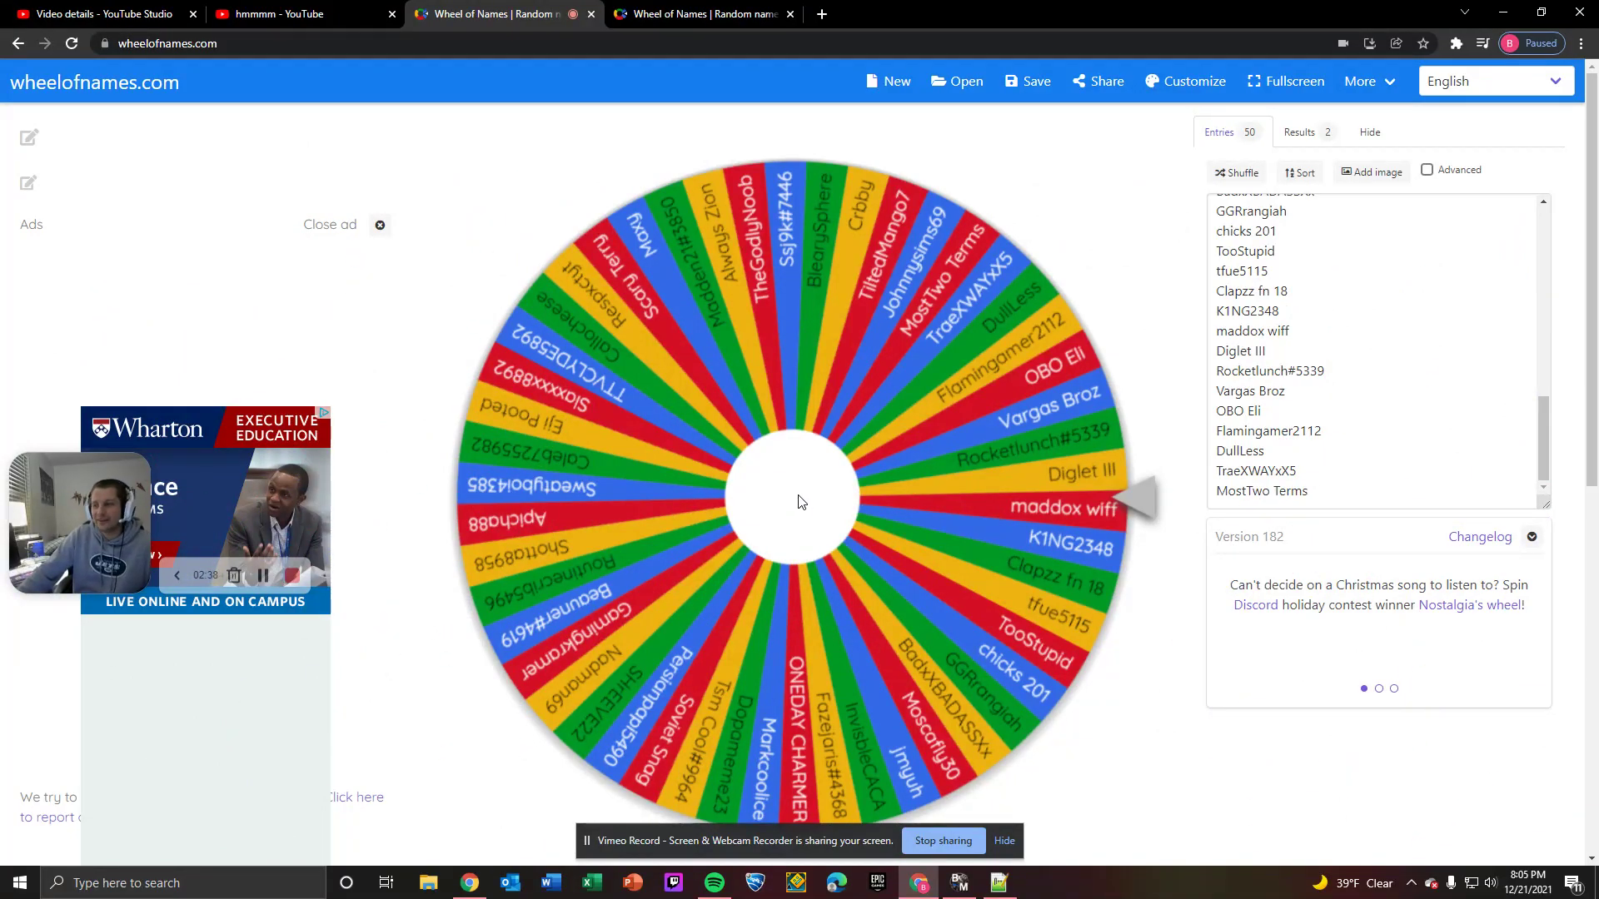
{"action": "left_click", "coordinate": [811, 520]}
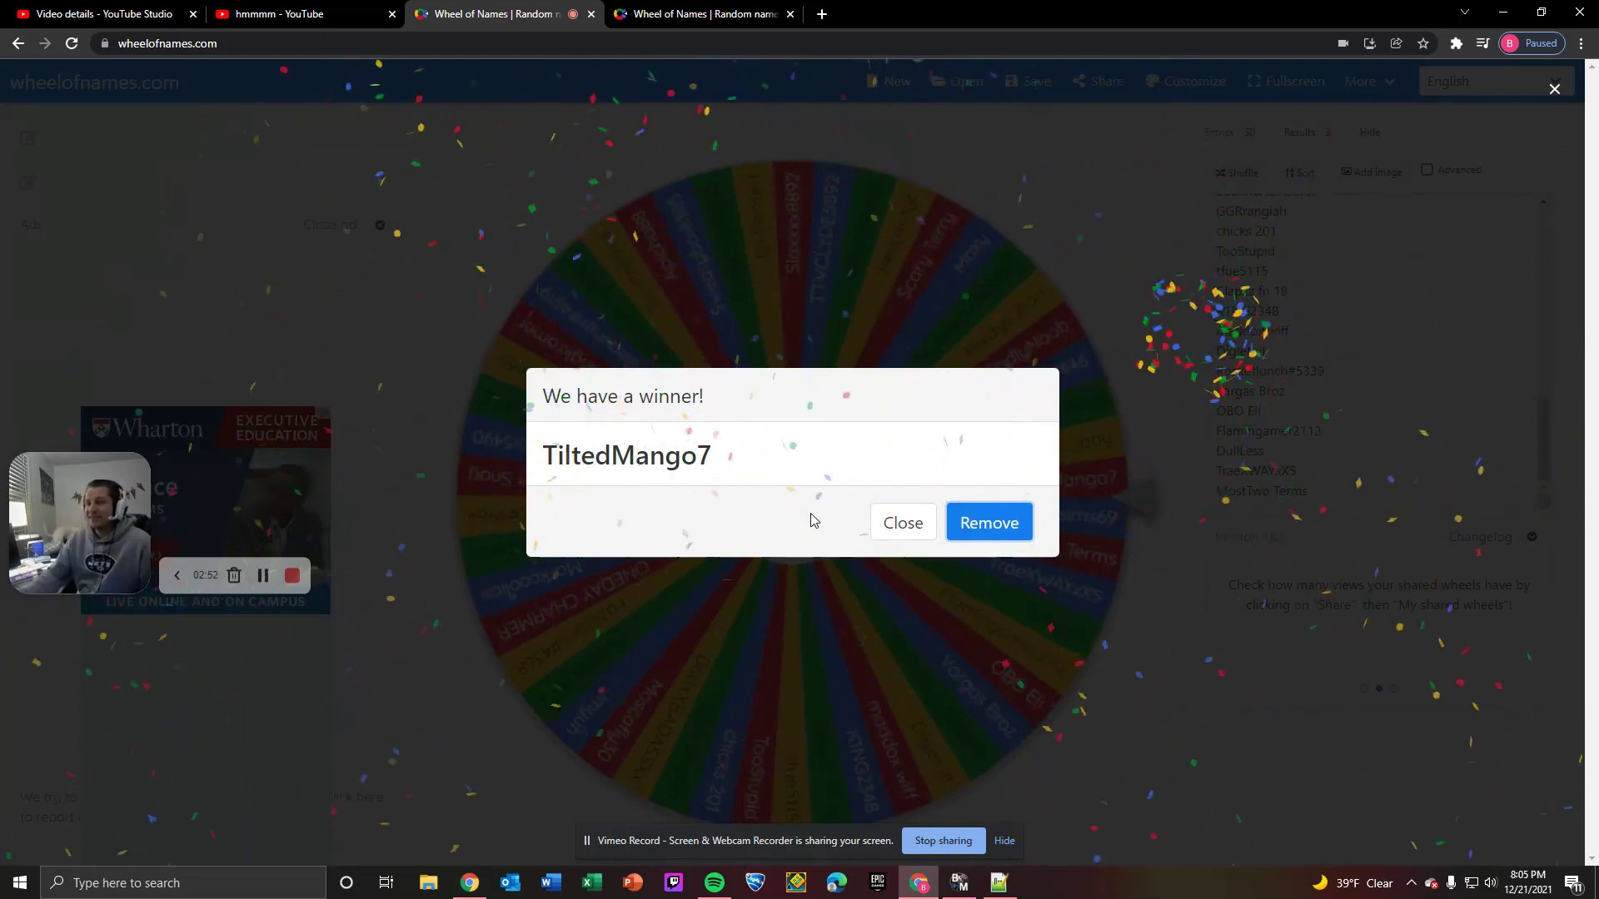
{"action": "left_click", "coordinate": [903, 522]}
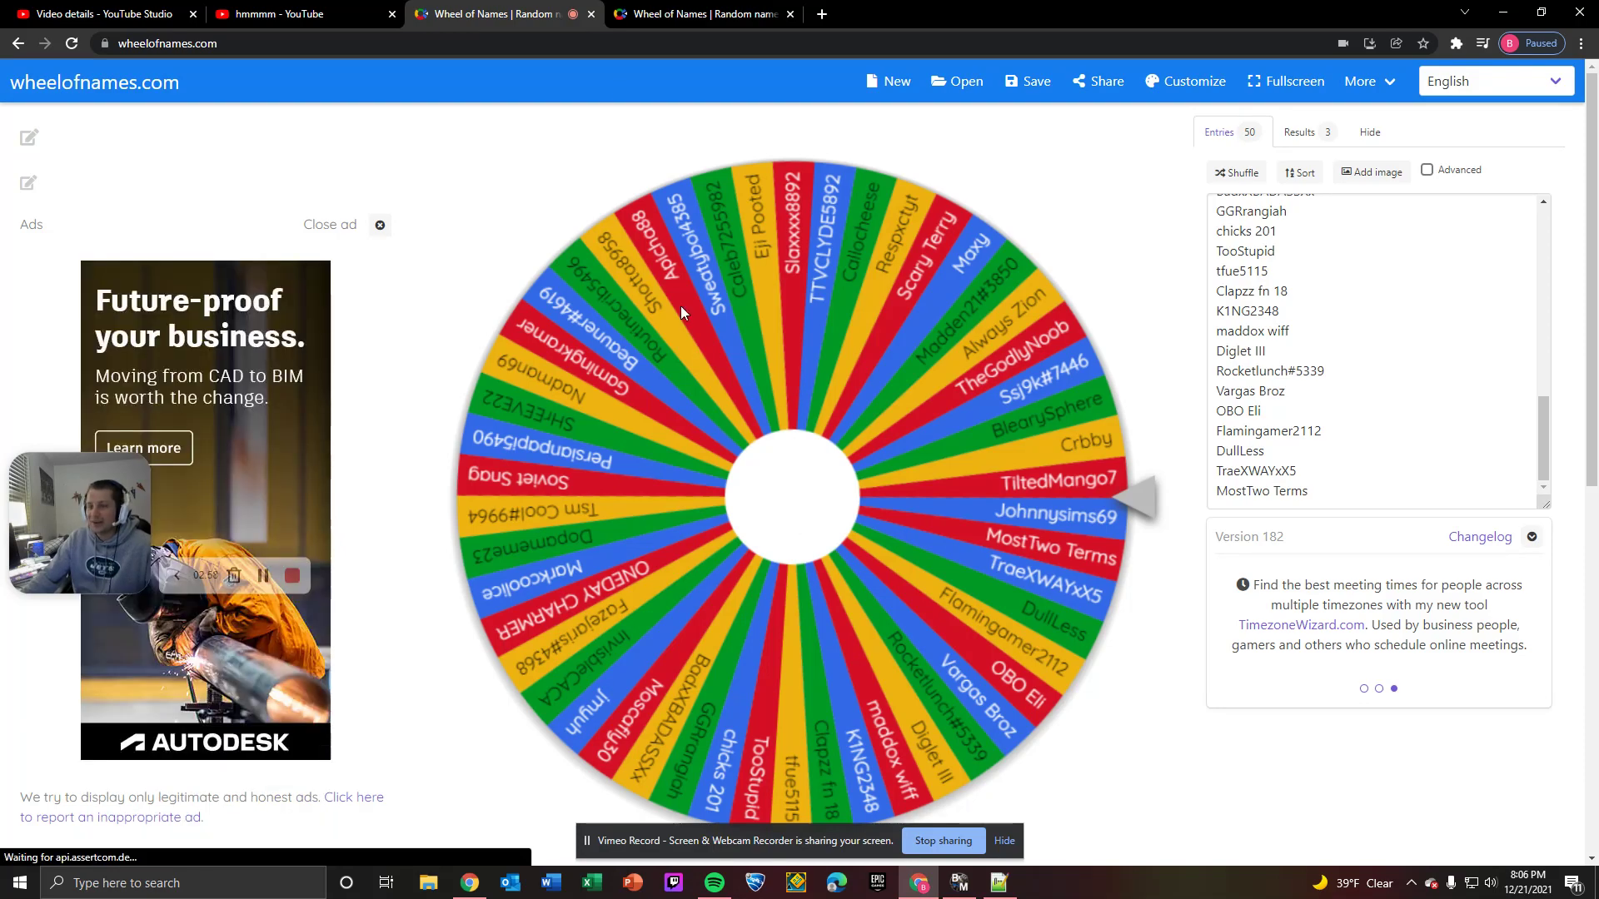
{"action": "left_click", "coordinate": [700, 13]}
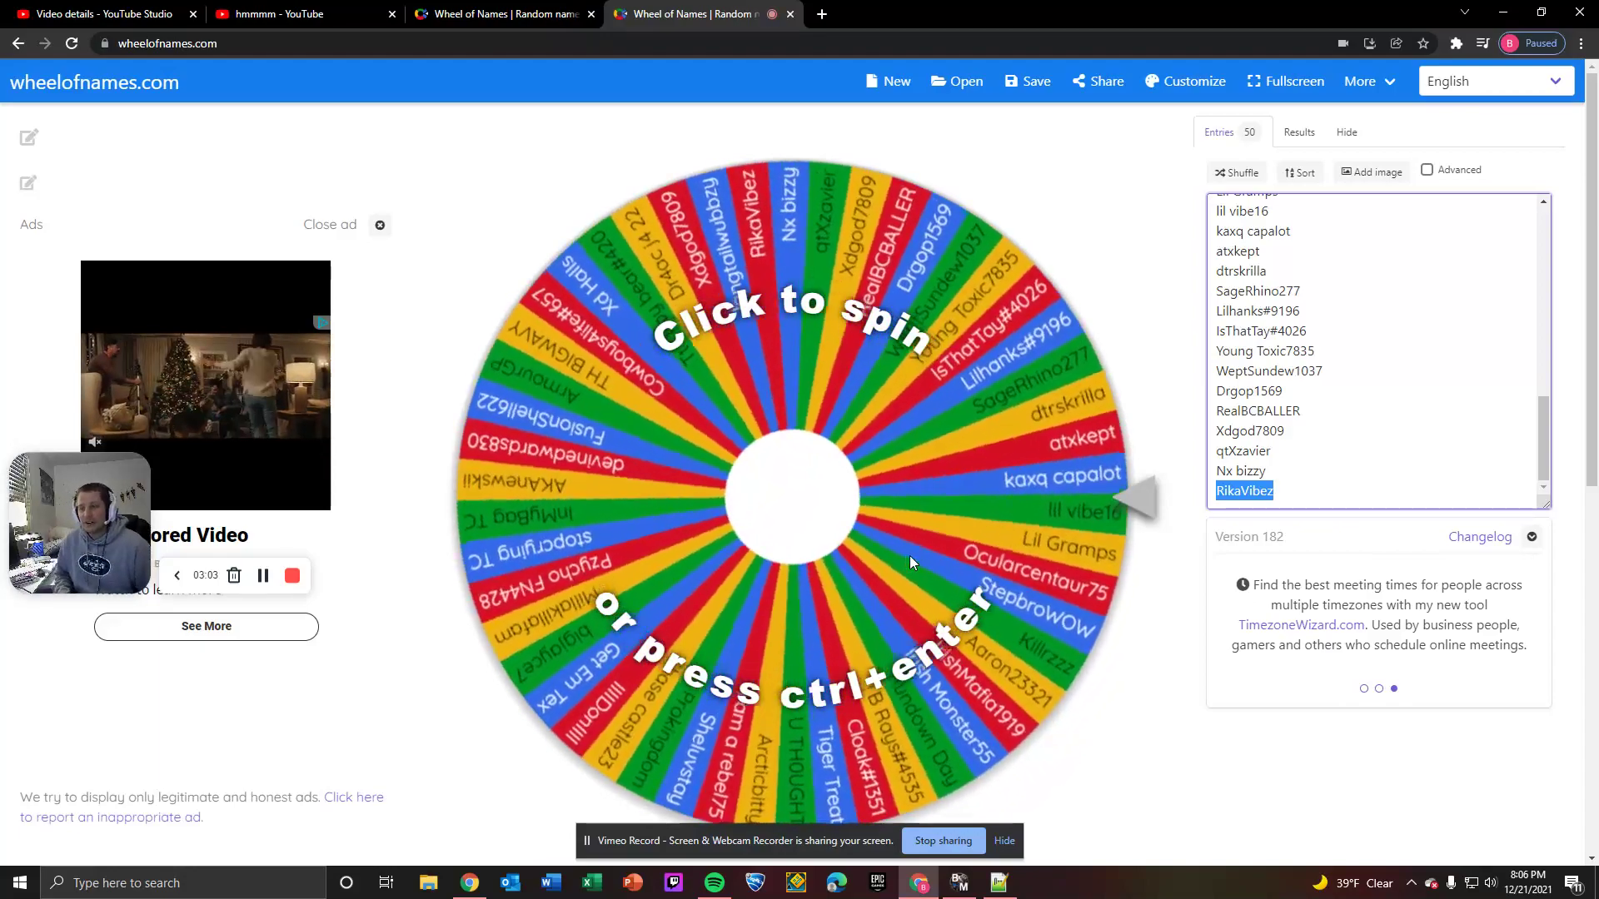
{"action": "left_click", "coordinate": [813, 466]}
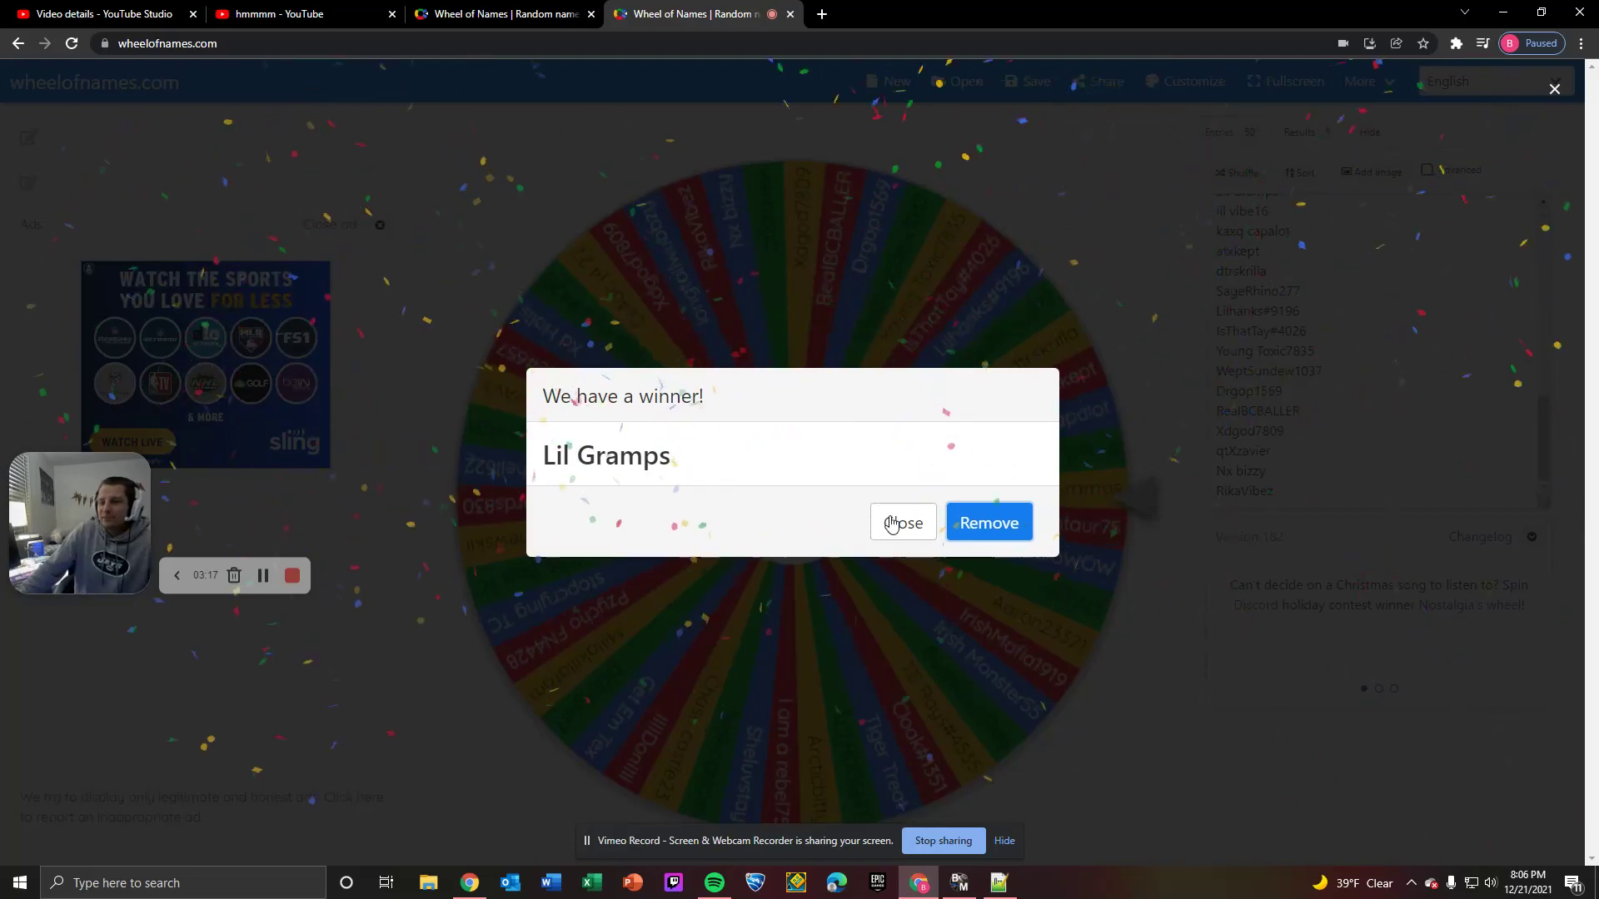
{"action": "left_click", "coordinate": [895, 522]}
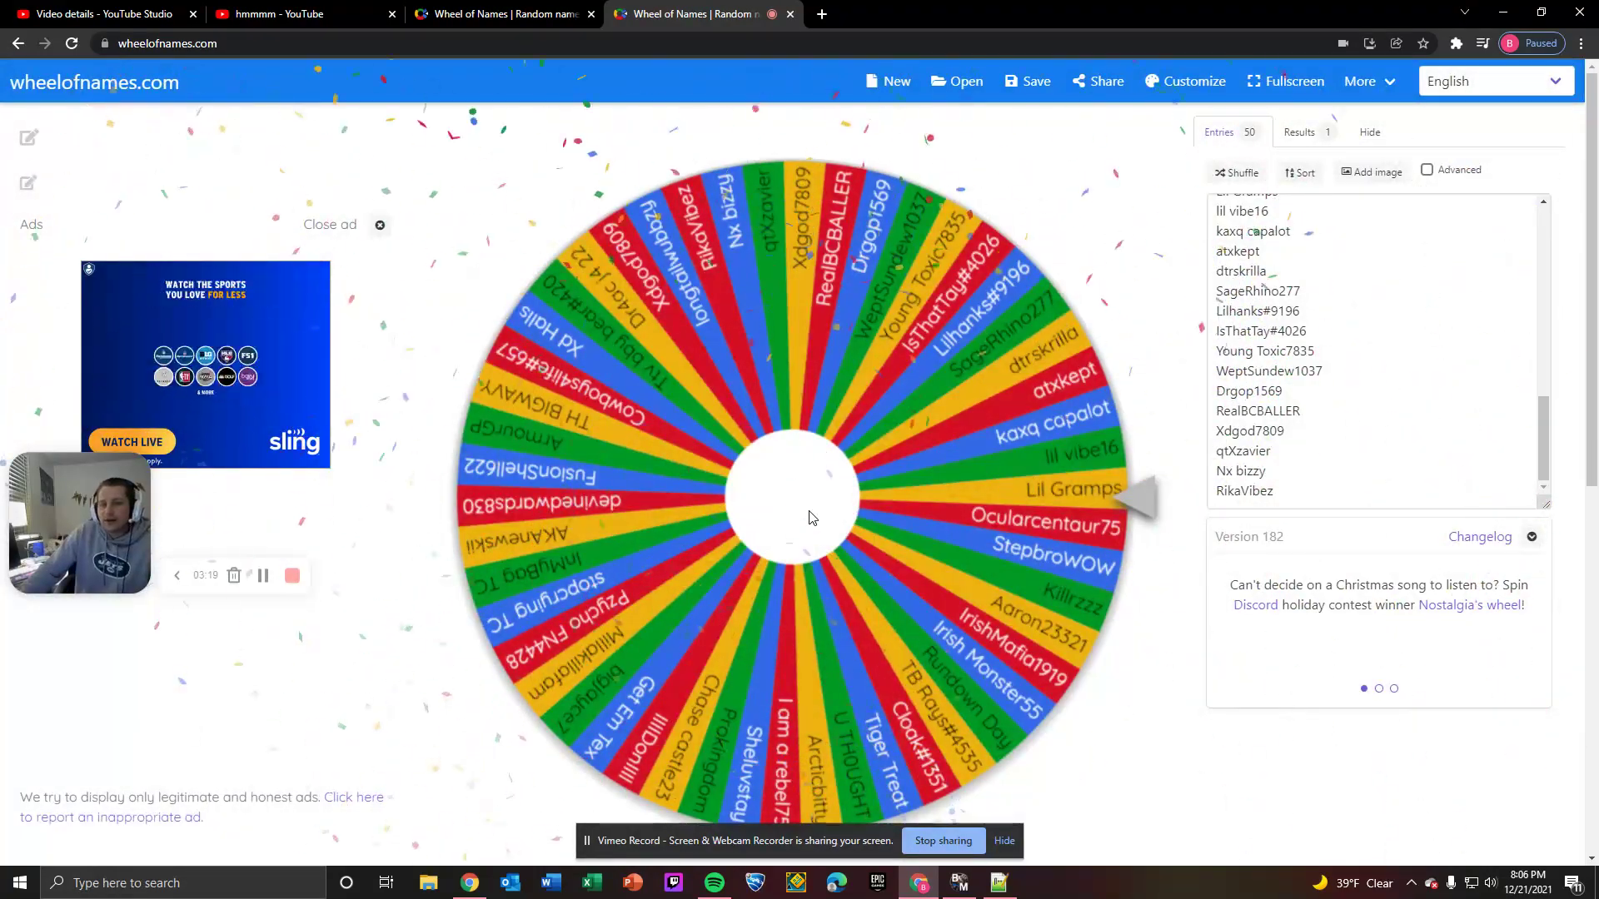
{"action": "left_click", "coordinate": [808, 517]}
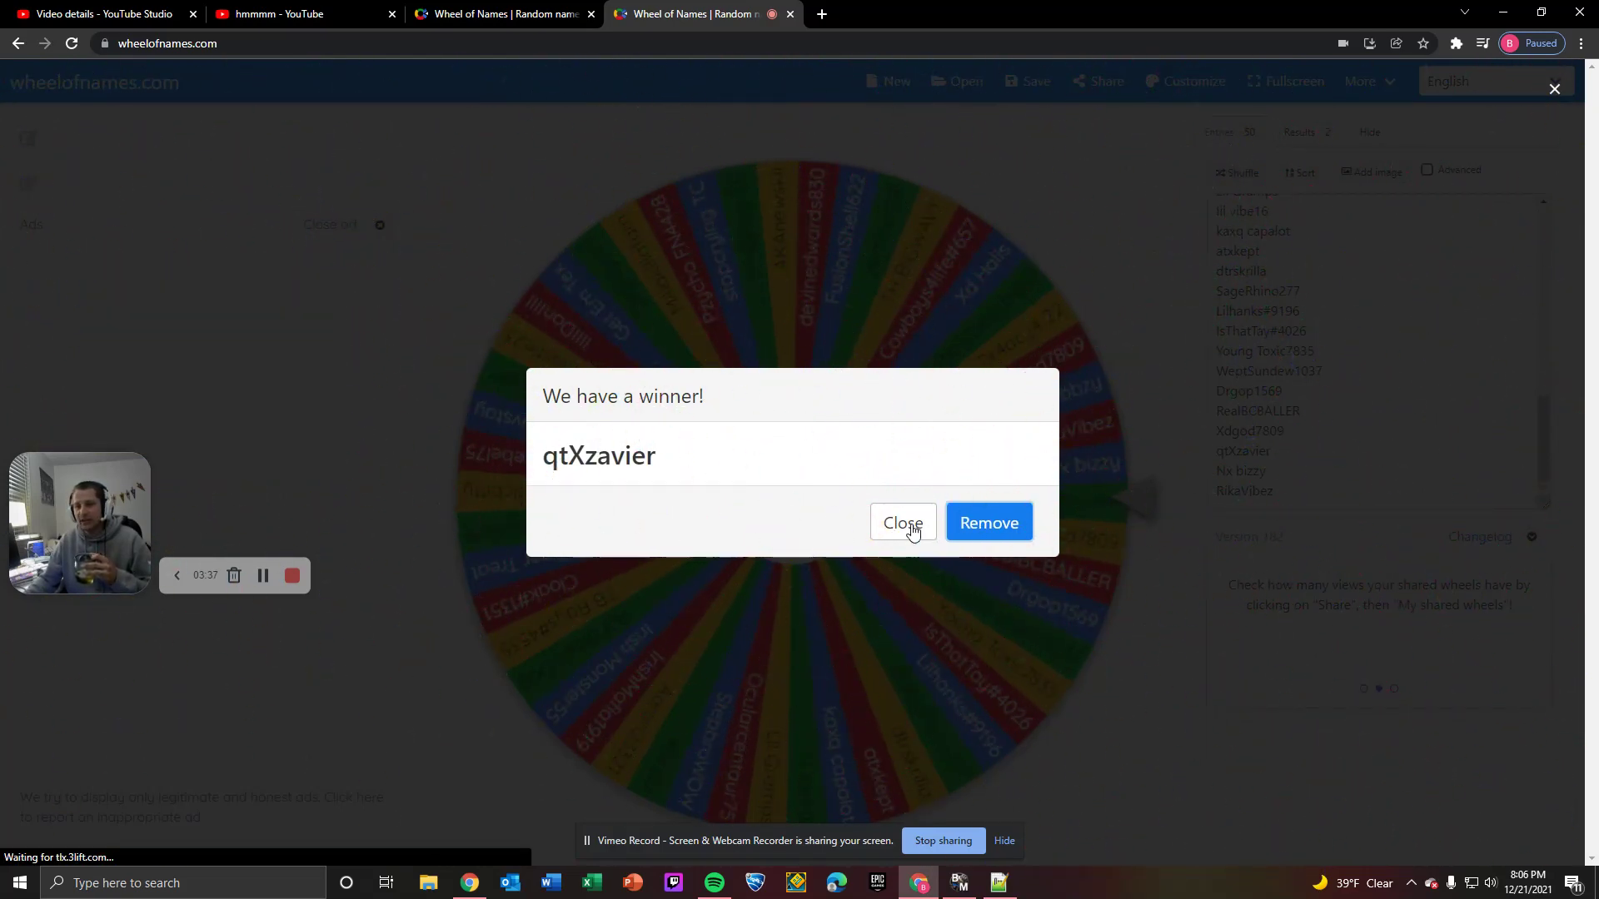
{"action": "left_click", "coordinate": [904, 523]}
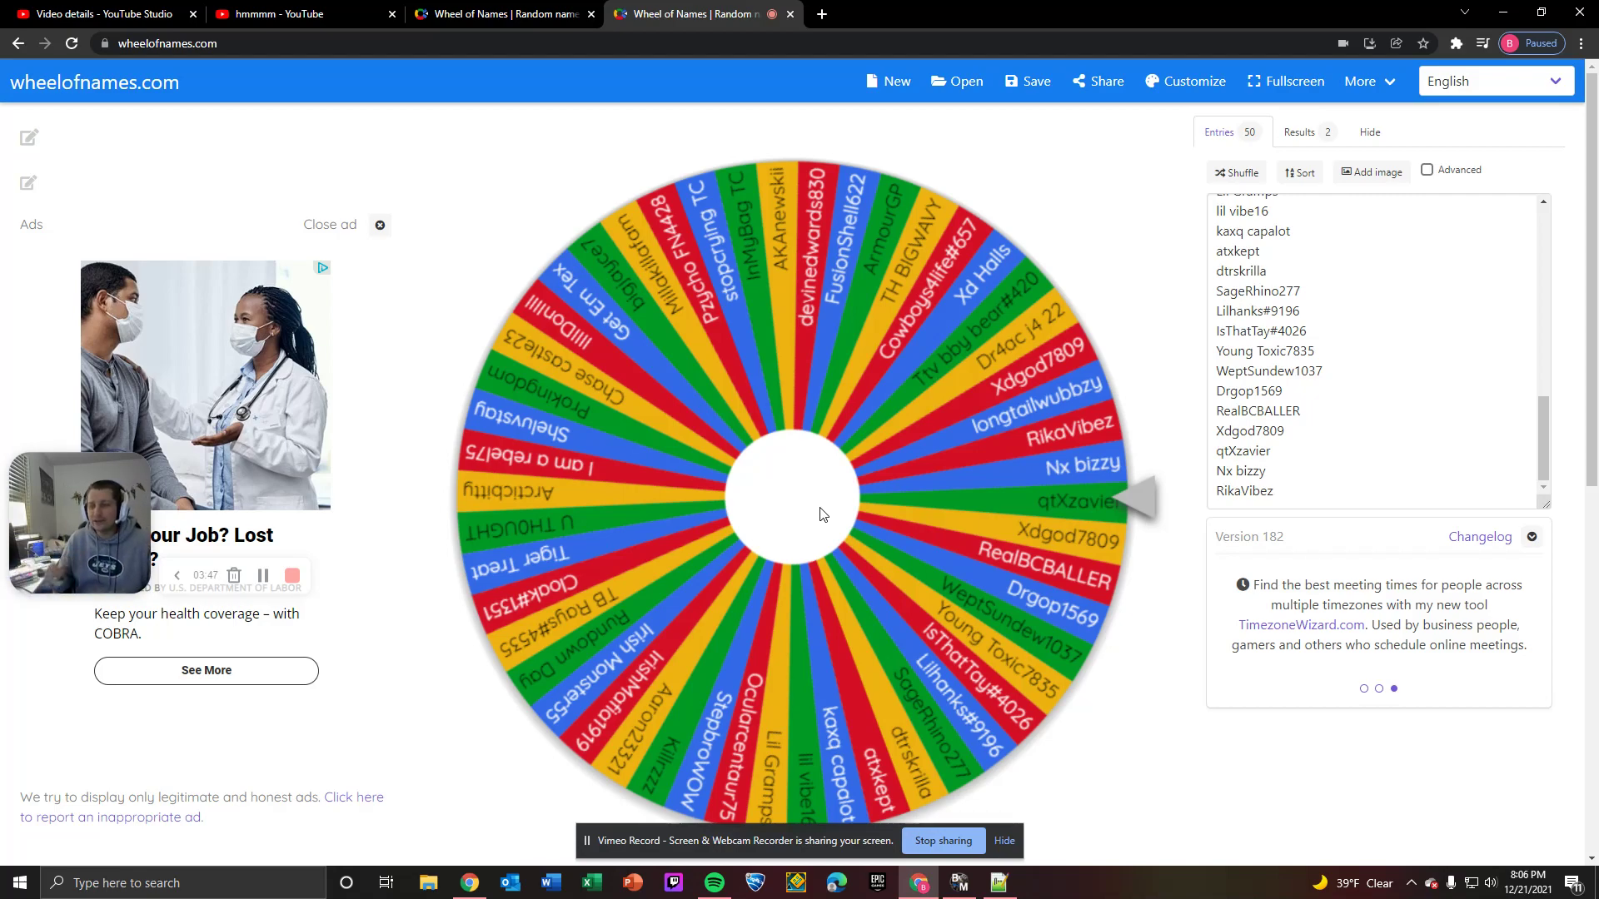
{"action": "left_click", "coordinate": [820, 512]}
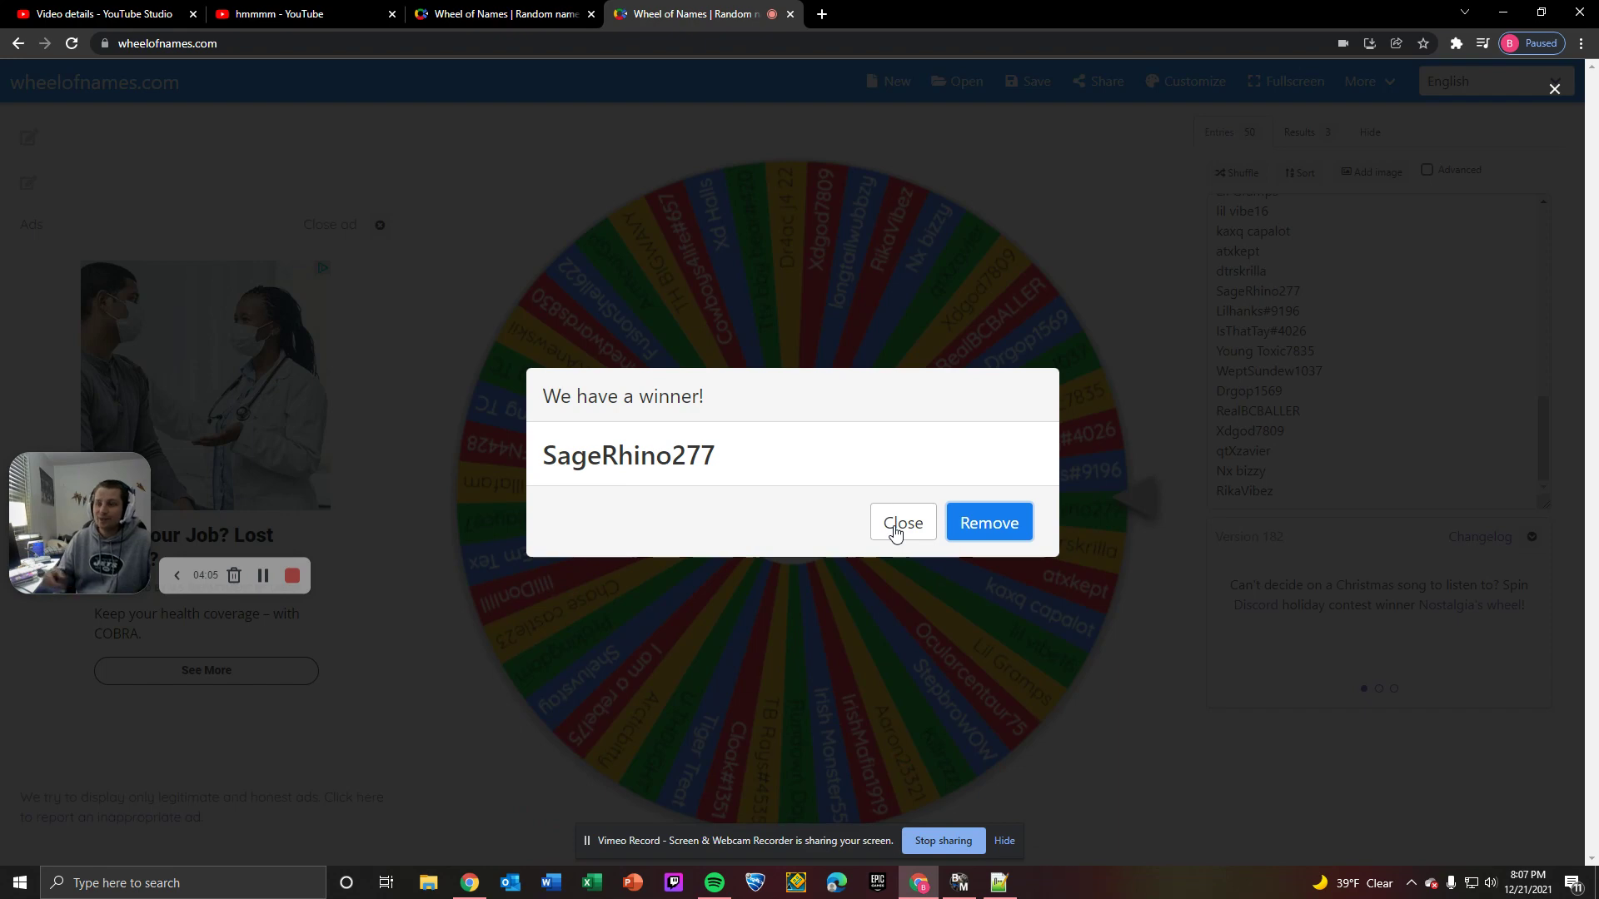
{"action": "left_click", "coordinate": [894, 526]}
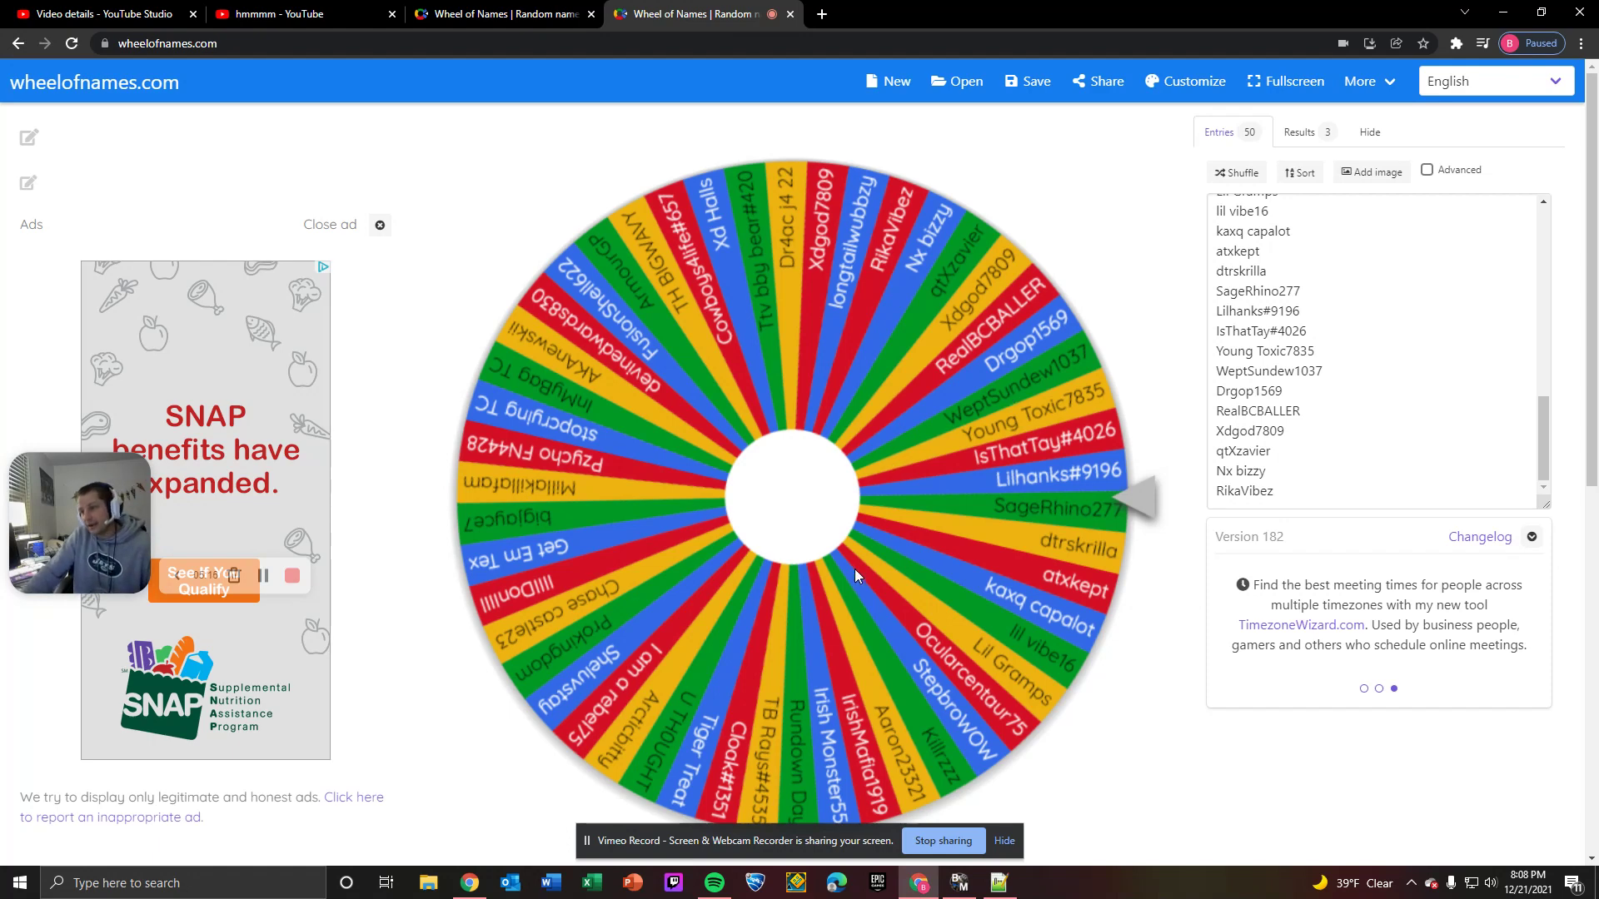
Spin the second wheel, landing on FusionShell622, and close the winner dialog
{"action": "left_click", "coordinate": [810, 512]}
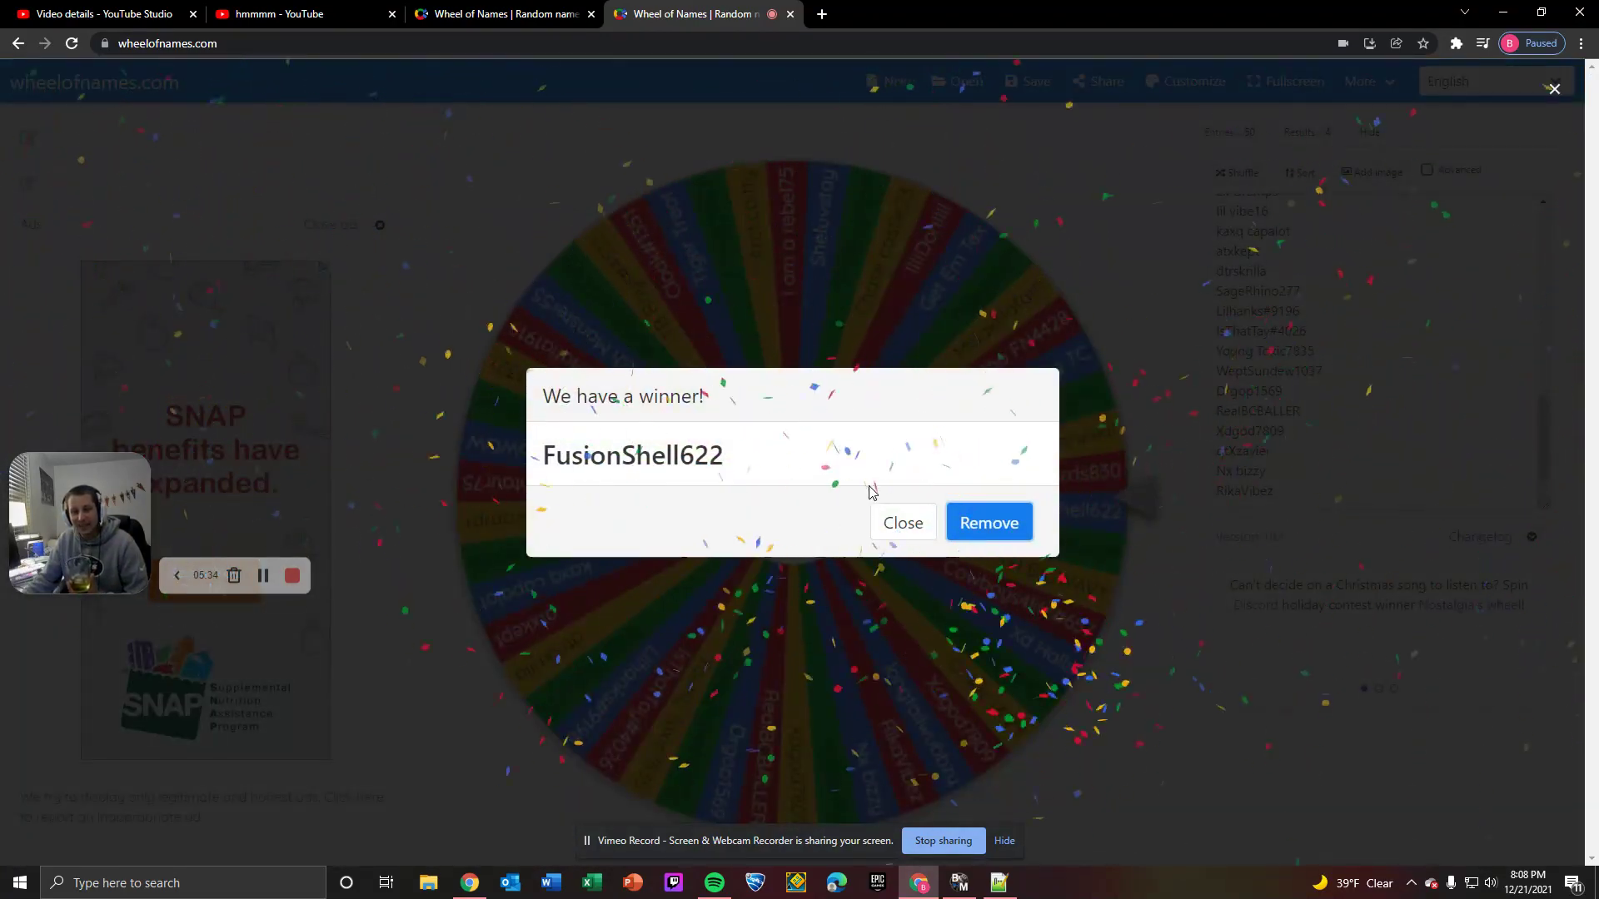
{"action": "left_click", "coordinate": [902, 522]}
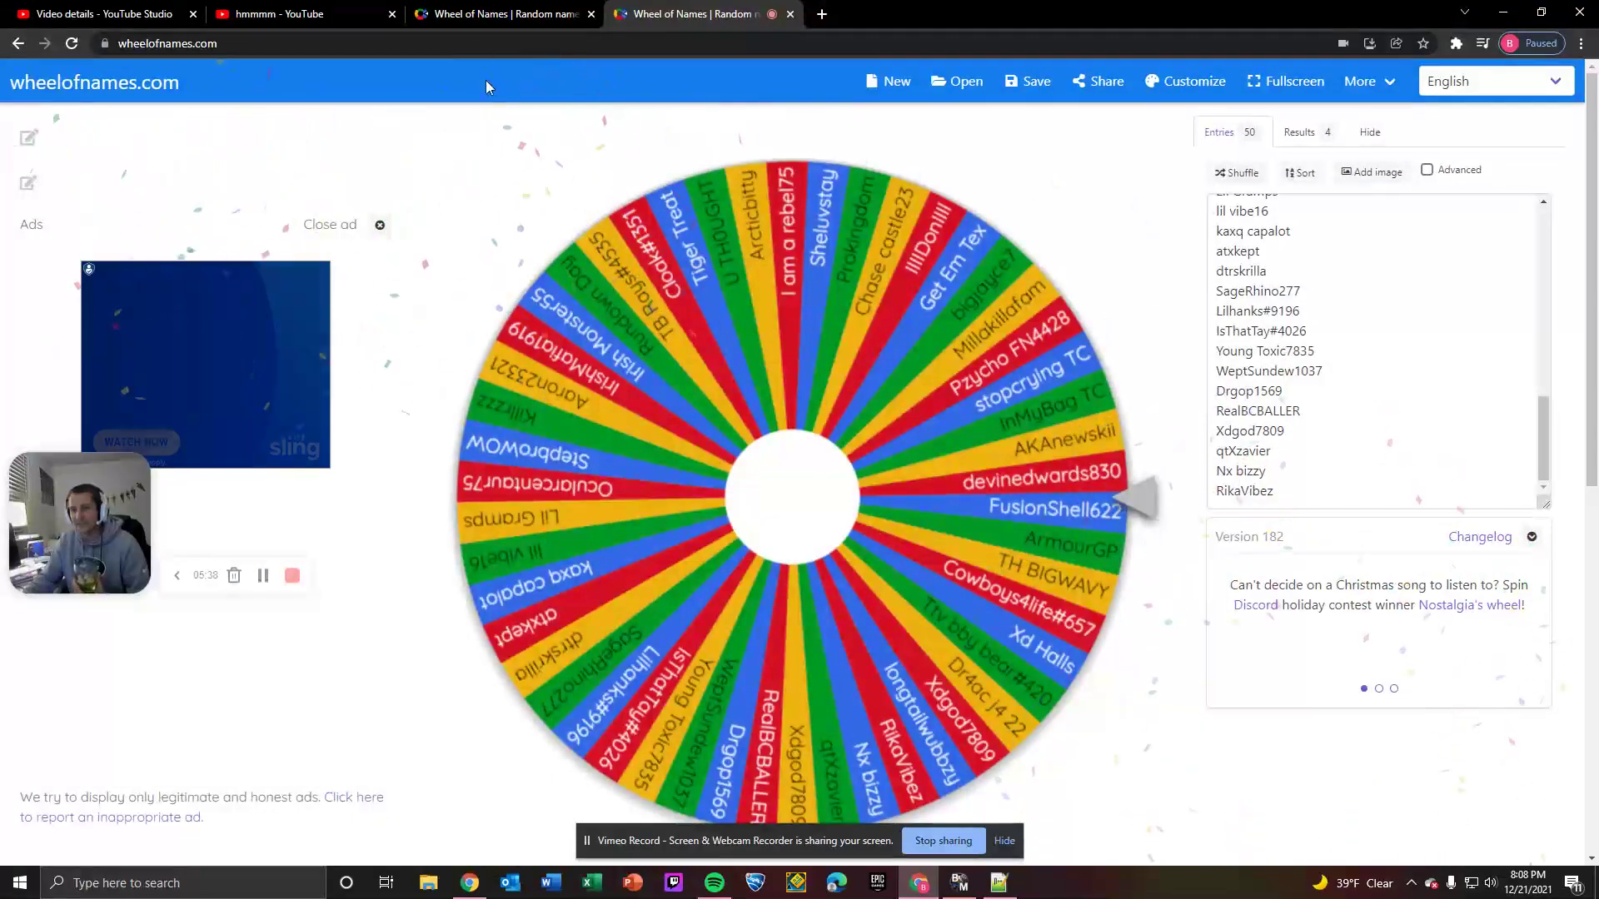
On the third tab's wheel, spin once for MostTwo Terms and close the dialog
{"action": "left_click", "coordinate": [487, 14]}
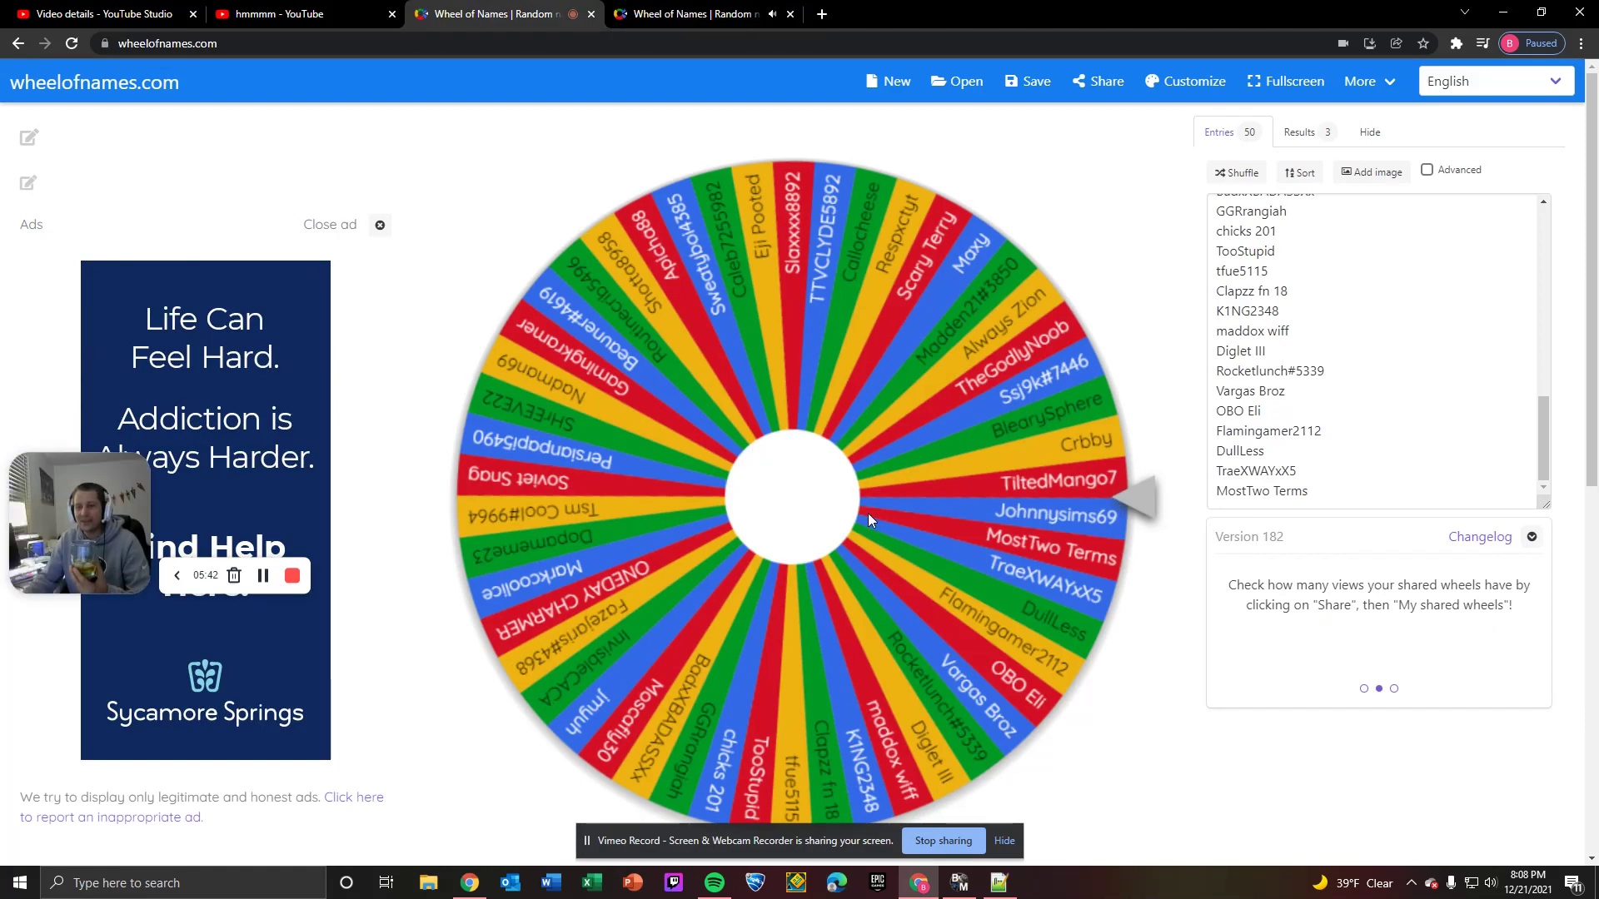
{"action": "left_click", "coordinate": [803, 483]}
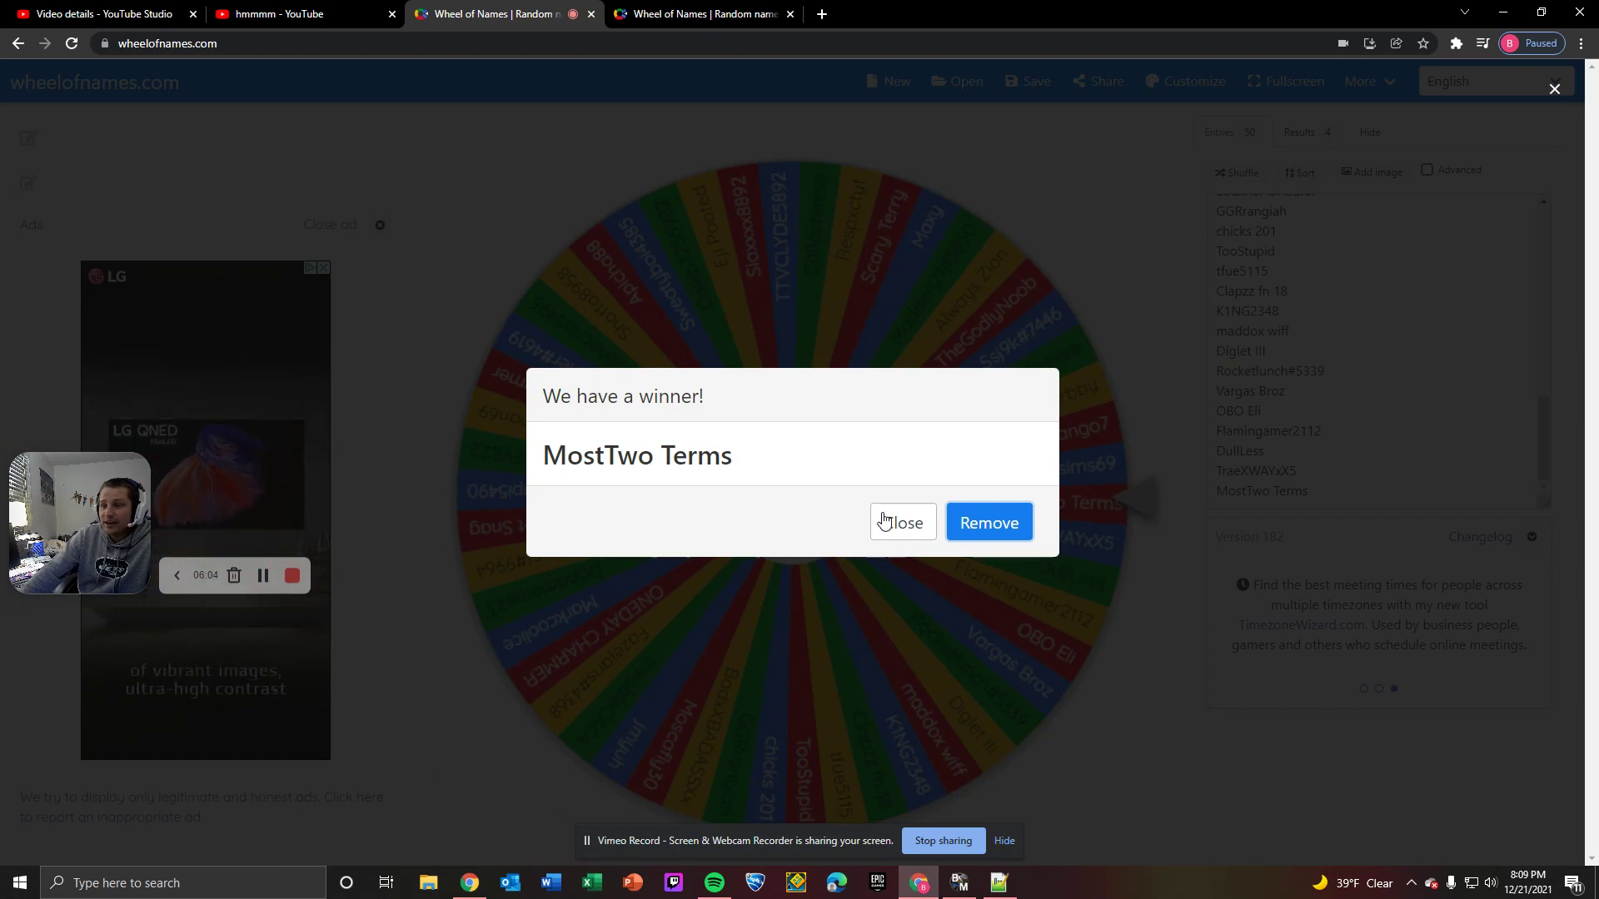
{"action": "left_click", "coordinate": [899, 523]}
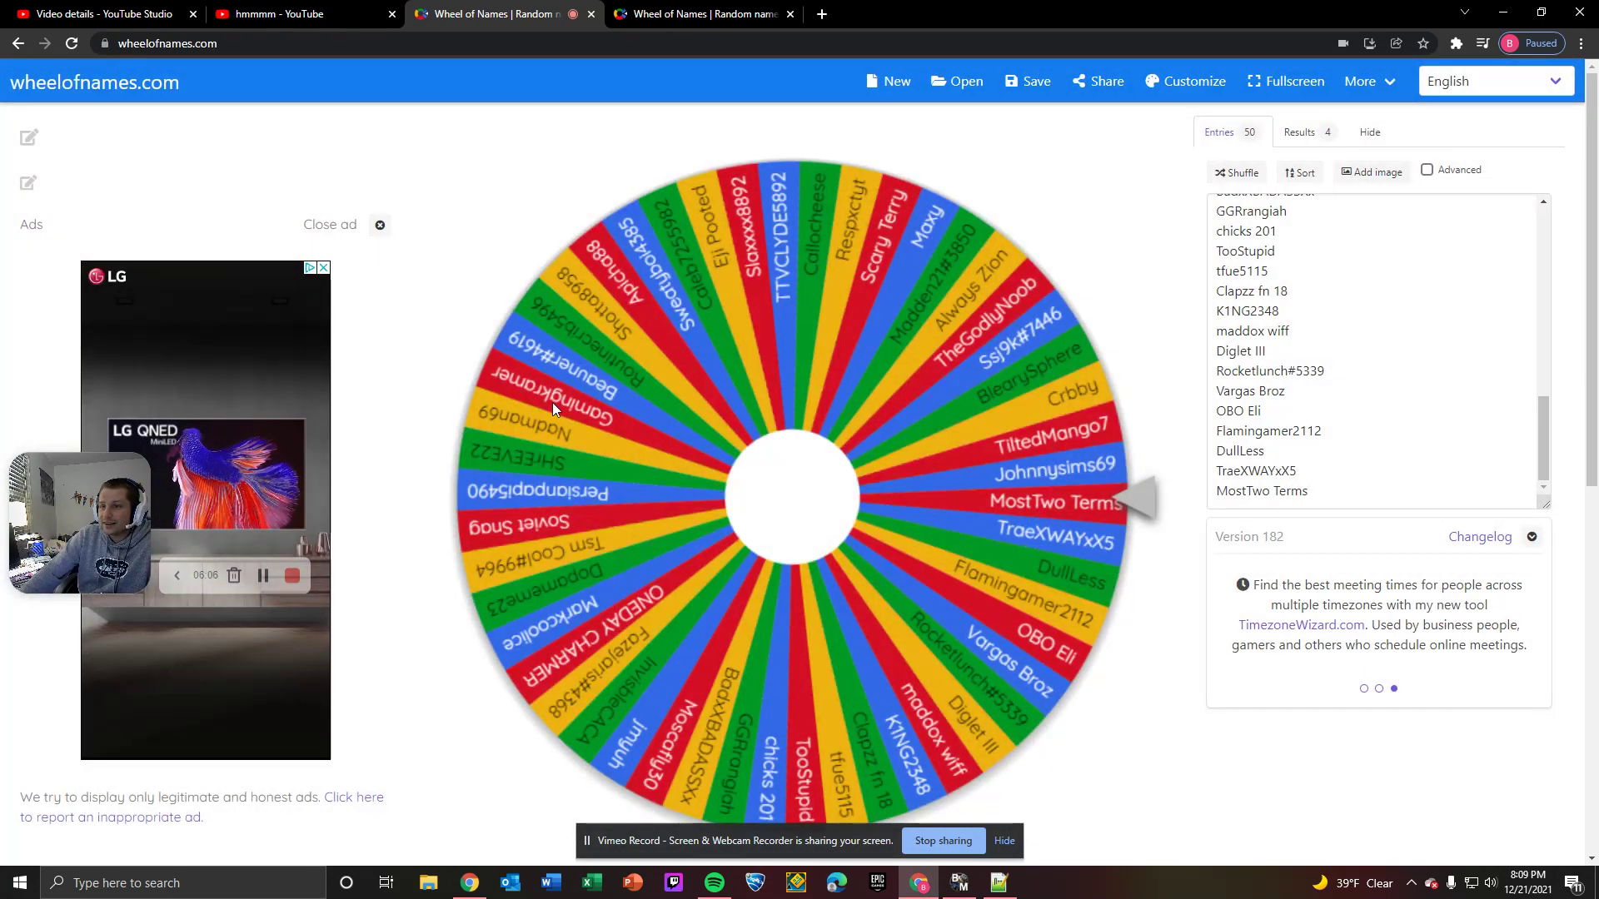